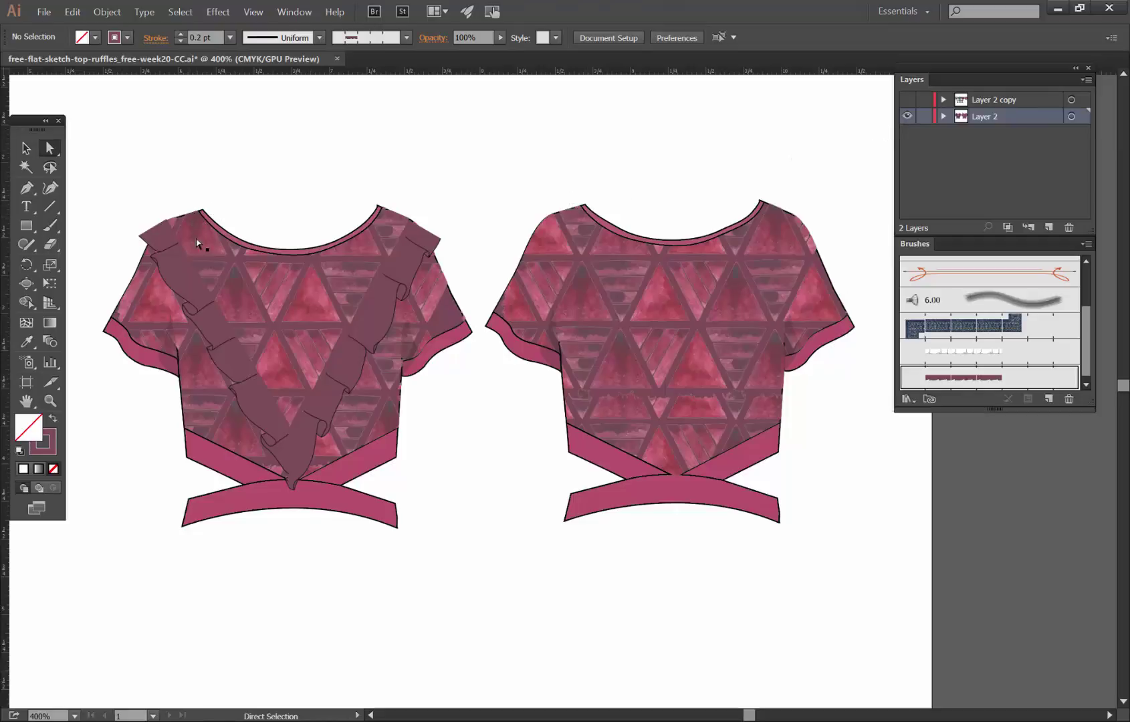
# Show the Layer 2 copy artwork and select a single edge of the left top's ruffle
pyautogui.click(188, 279)
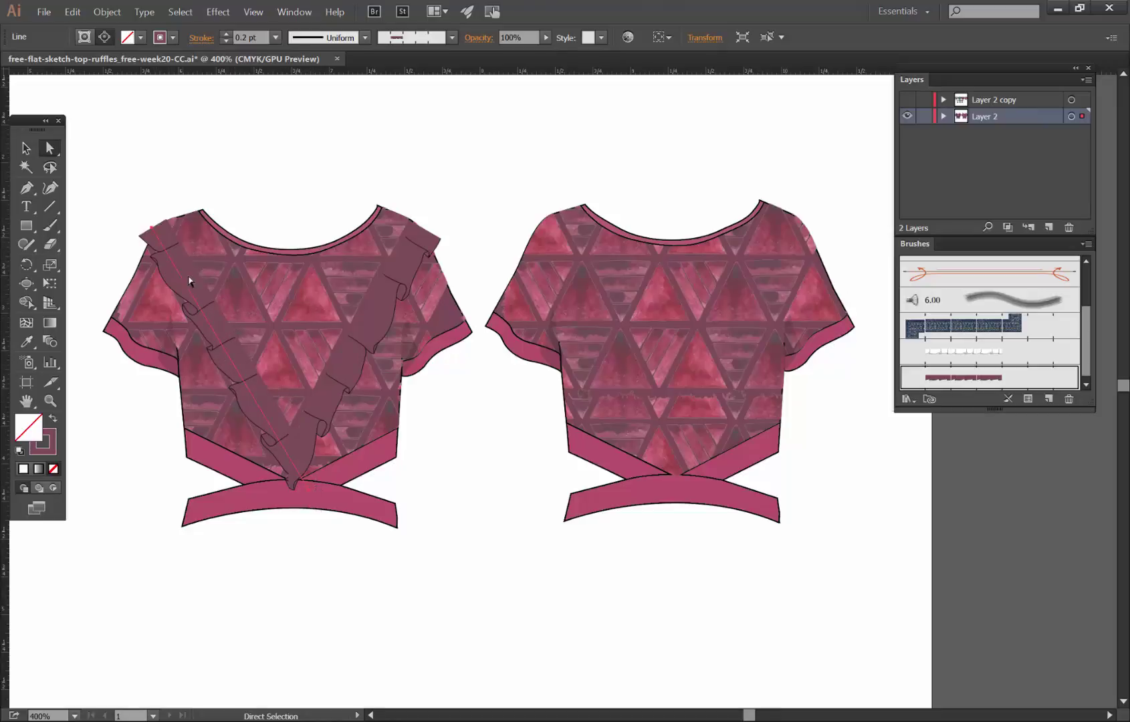
pyautogui.moveTo(909, 117); pyautogui.dragTo(907, 104)
pyautogui.click(907, 102)
pyautogui.click(239, 378)
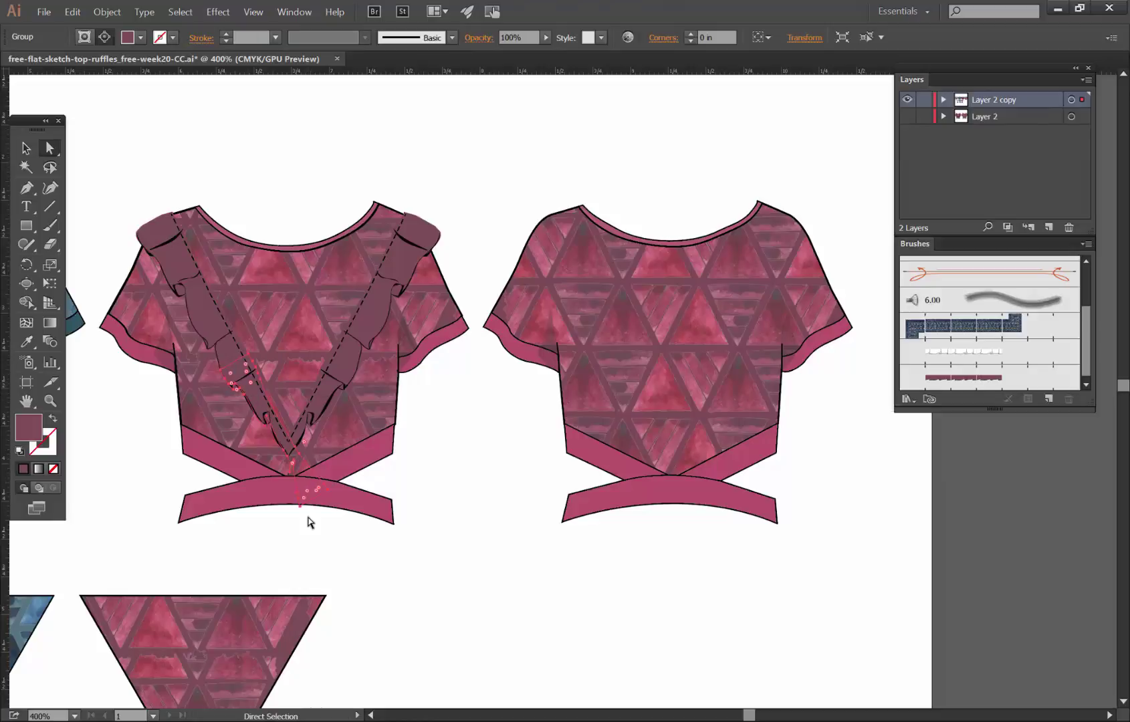
pyautogui.click(156, 252)
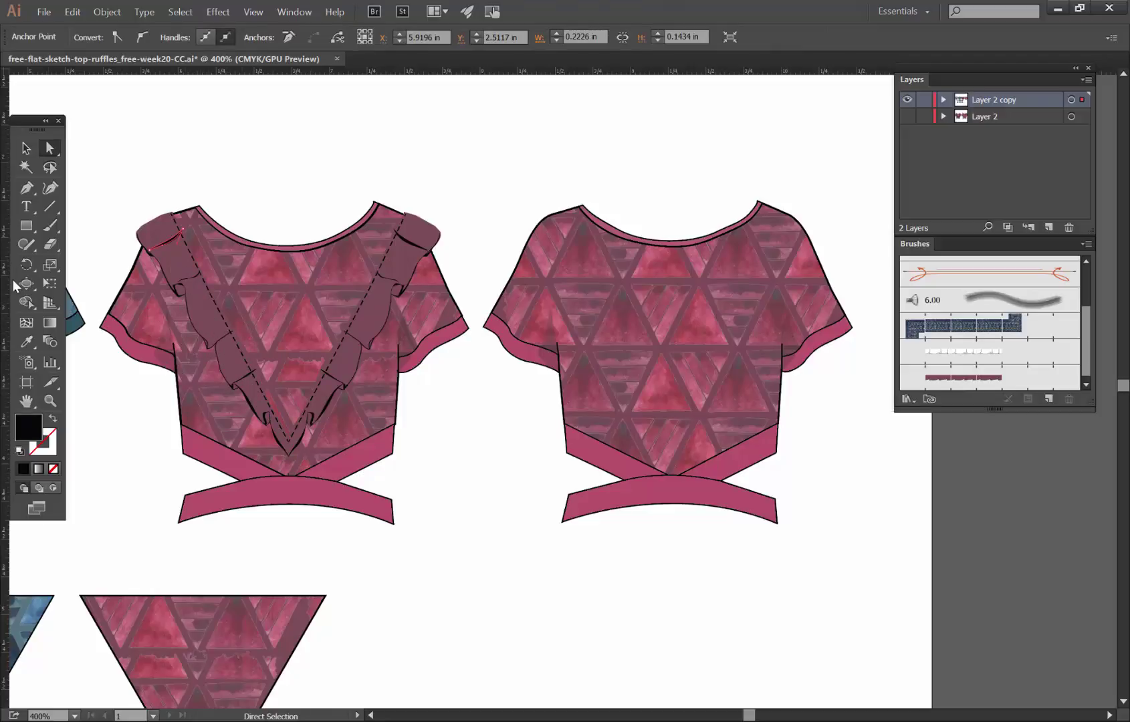
pyautogui.moveTo(22, 295)
pyautogui.mouseDown()
pyautogui.moveTo(134, 408)
pyautogui.moveTo(112, 343)
pyautogui.moveTo(123, 361)
pyautogui.mouseUp()
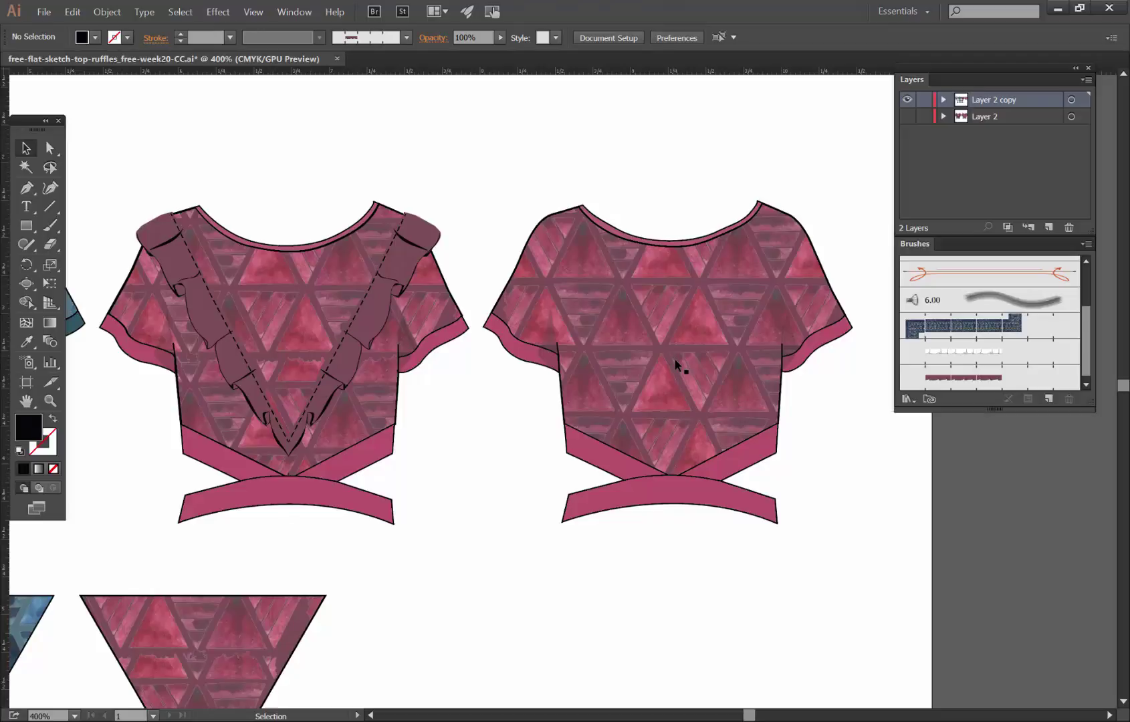
# Show the Layer 2 pink tops, frame all three colorways, and make Layer 2 active
pyautogui.click(907, 100)
pyautogui.click(907, 116)
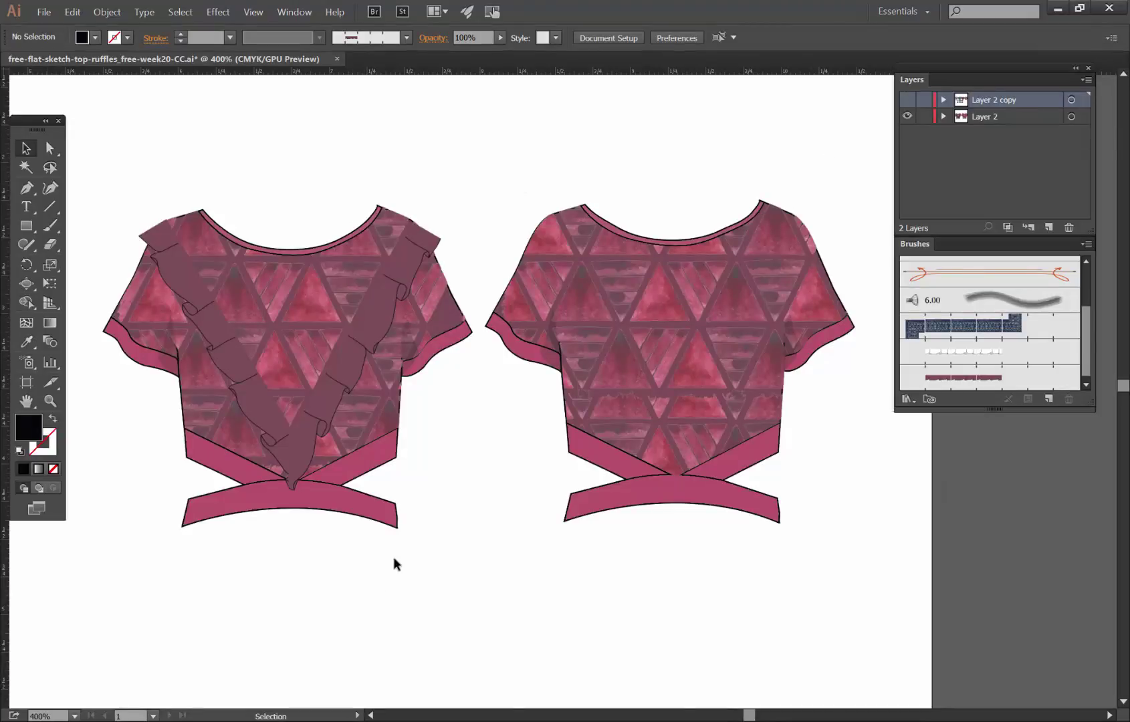
pyautogui.scroll(-2, 472, 431)
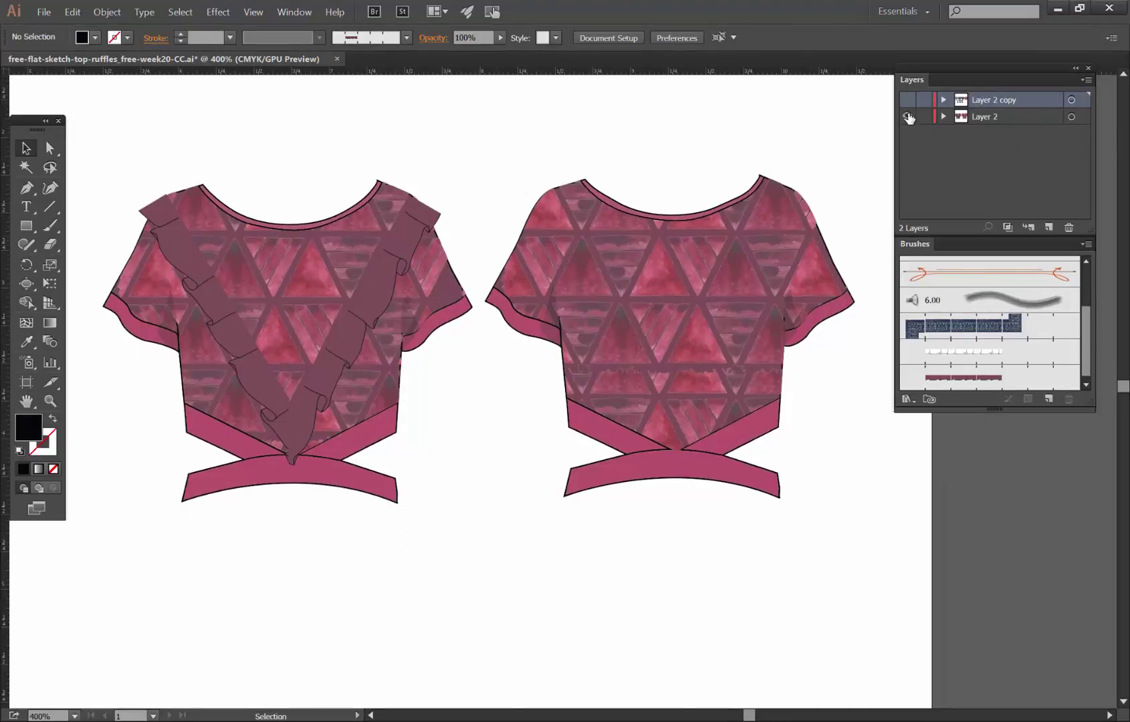
pyautogui.click(907, 101)
pyautogui.click(906, 117)
pyautogui.hotkey('ctrl', '-')
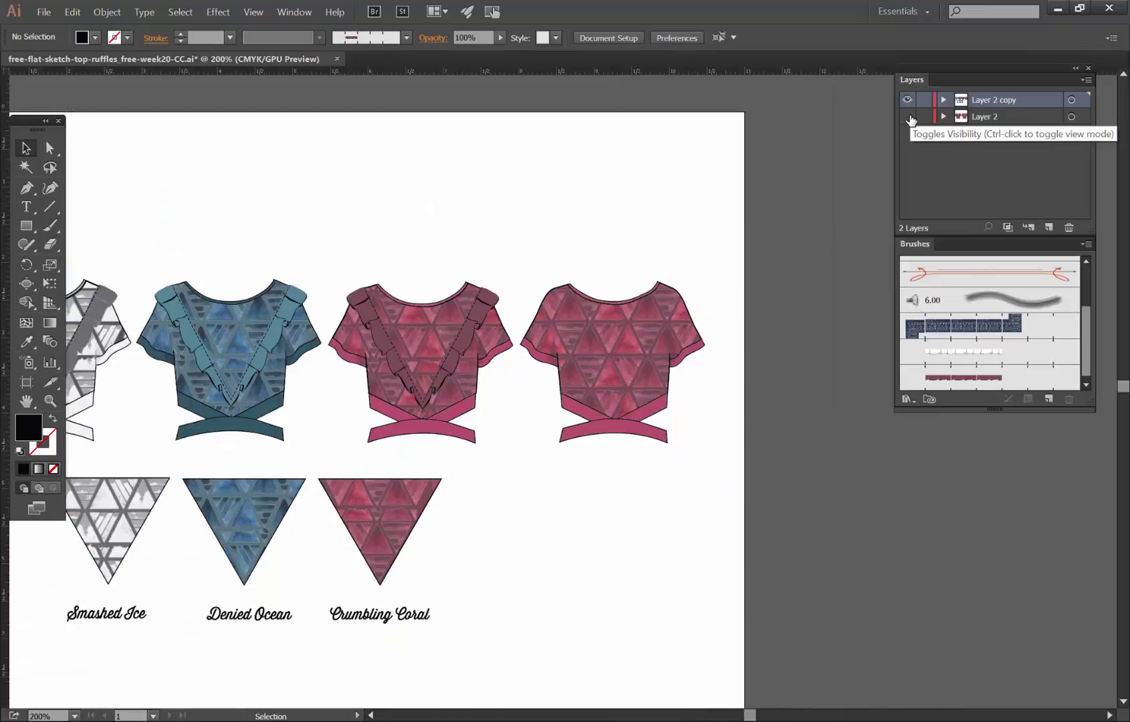
pyautogui.moveTo(431, 332); pyautogui.dragTo(610, 319)
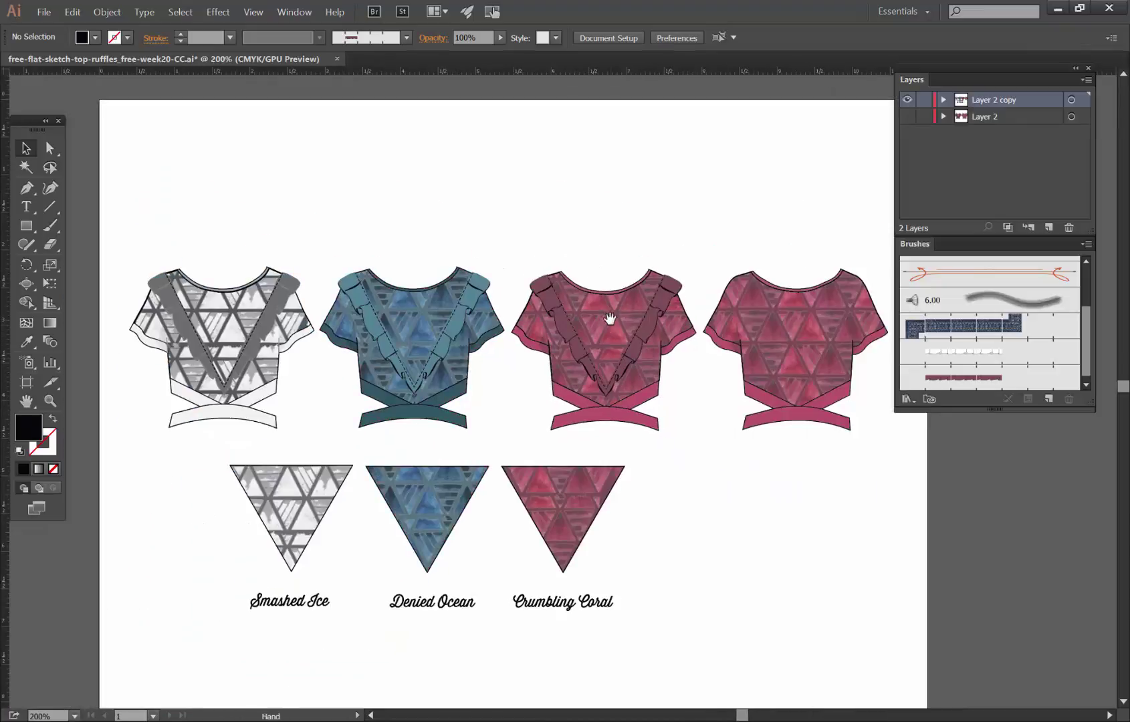
pyautogui.click(906, 100)
pyautogui.click(907, 117)
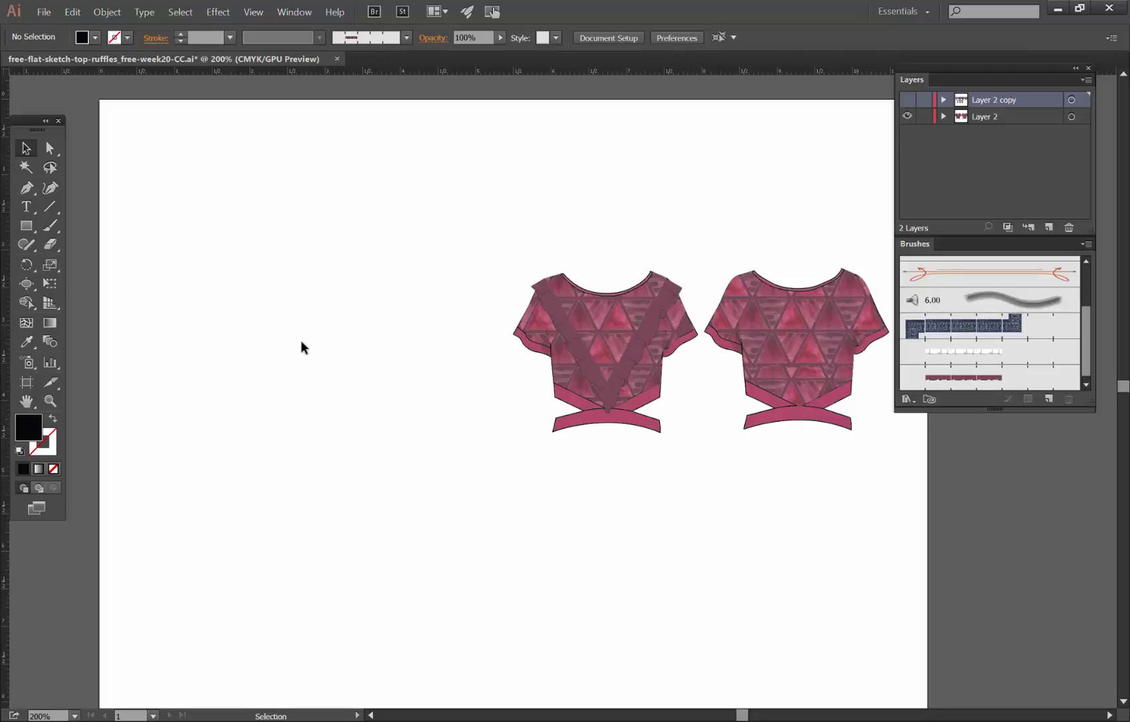
pyautogui.click(996, 118)
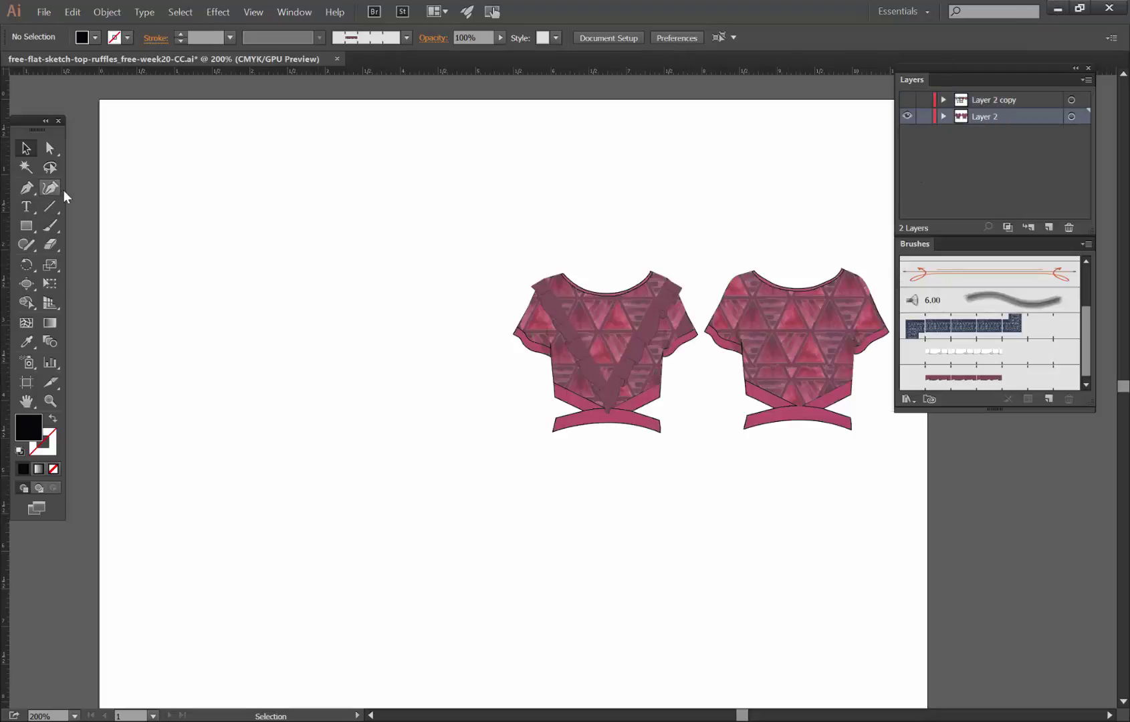
# Draw a diagonal Pen line left of the tops with fill and stroke swapped, and select it
pyautogui.click(32, 190)
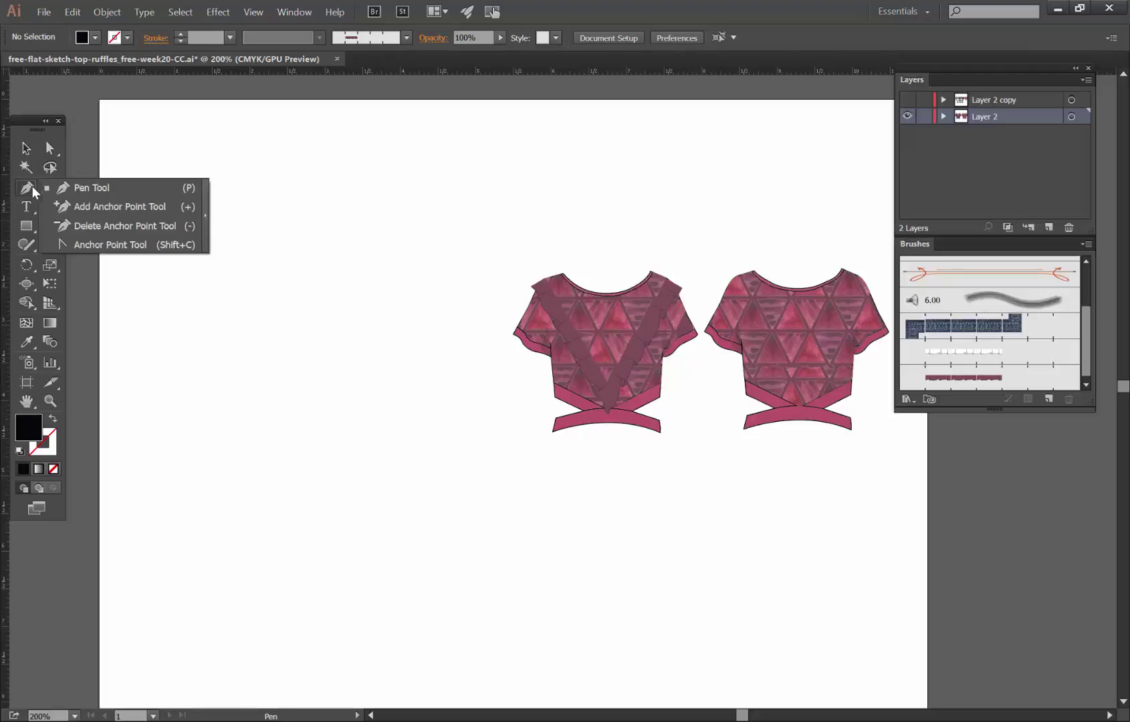
pyautogui.click(56, 419)
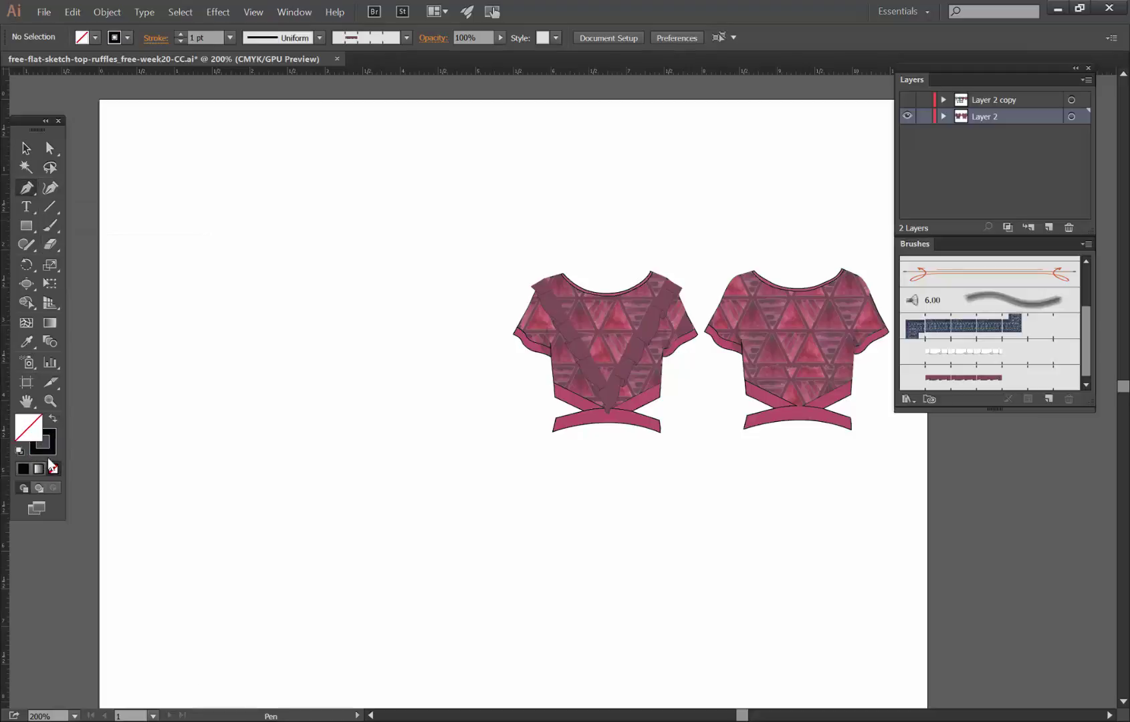
pyautogui.click(215, 287)
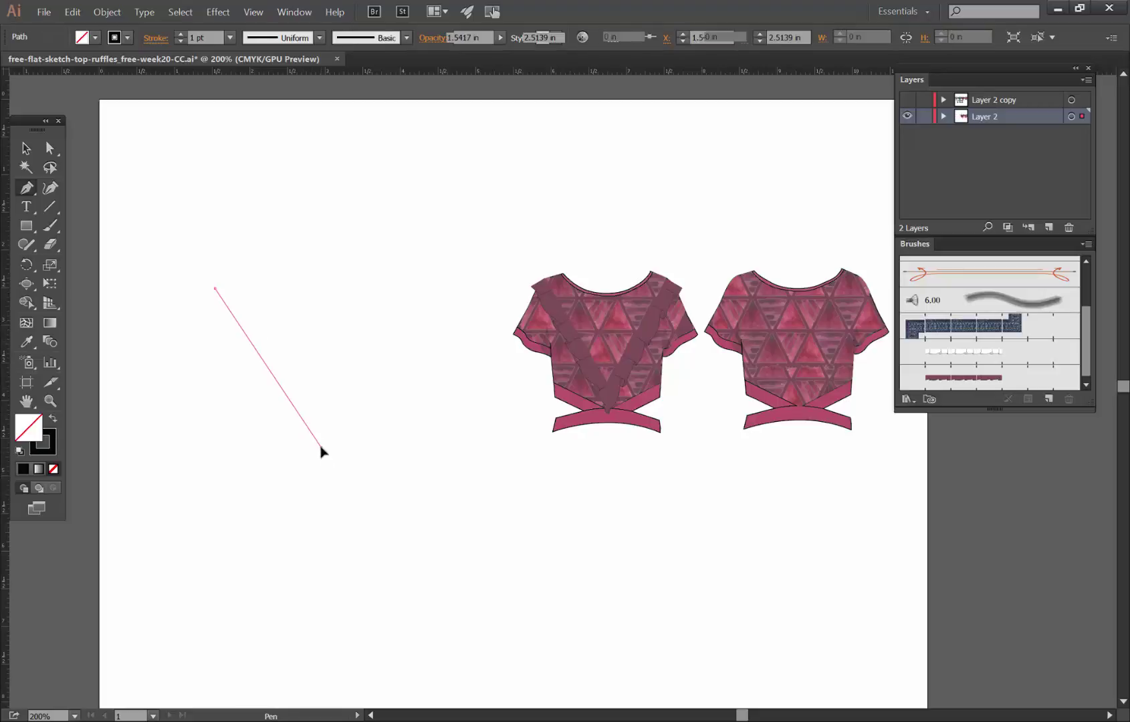
pyautogui.click(321, 447)
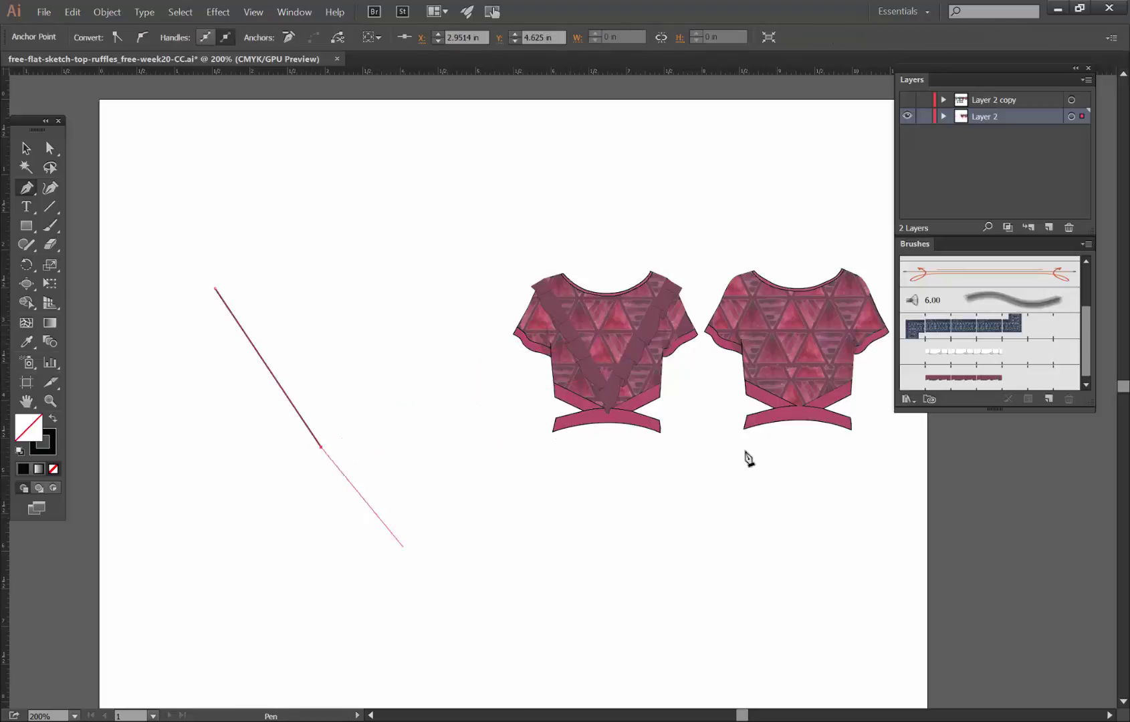
pyautogui.click(25, 148)
pyautogui.click(351, 292)
pyautogui.moveTo(199, 363); pyautogui.dragTo(274, 388)
# Apply the ruffle pattern brush to the line and set its stroke weight to 0.25 pt
pyautogui.click(975, 377)
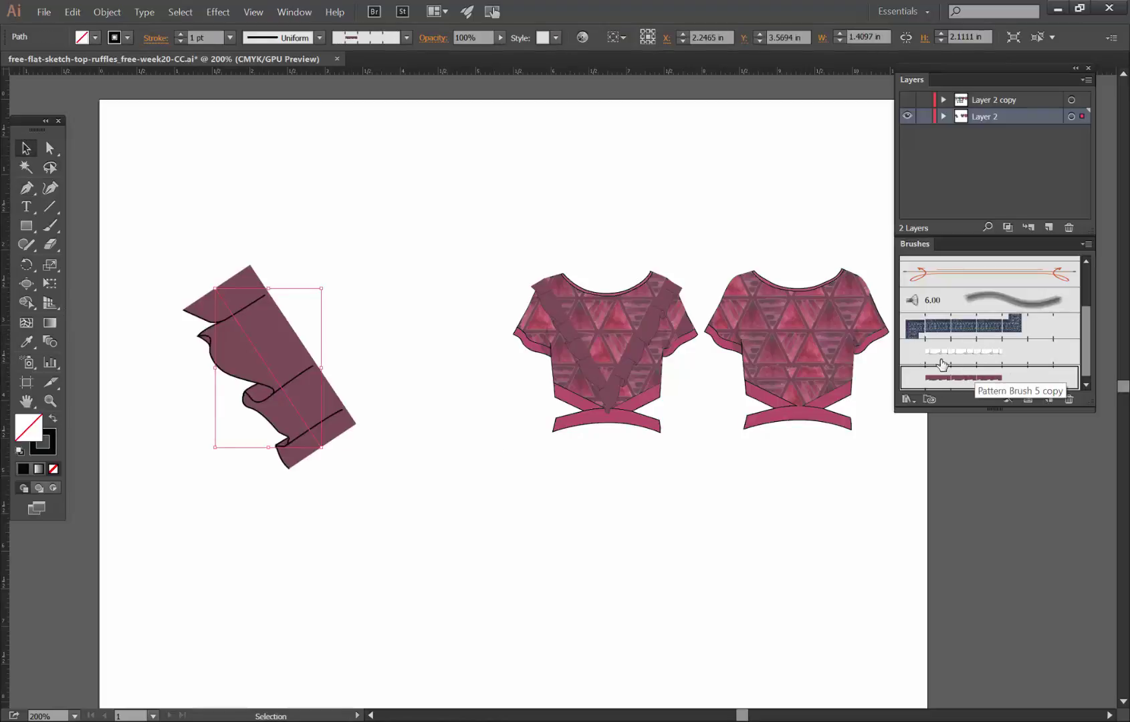
pyautogui.click(50, 149)
pyautogui.click(560, 318)
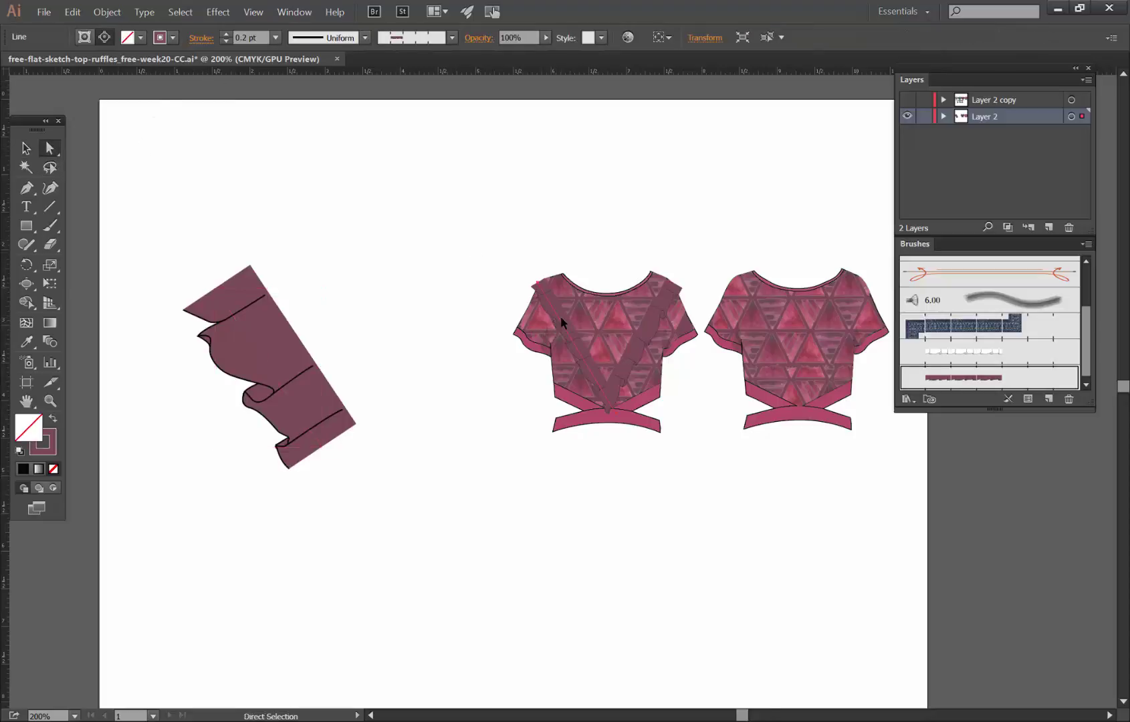
pyautogui.click(278, 329)
pyautogui.click(230, 37)
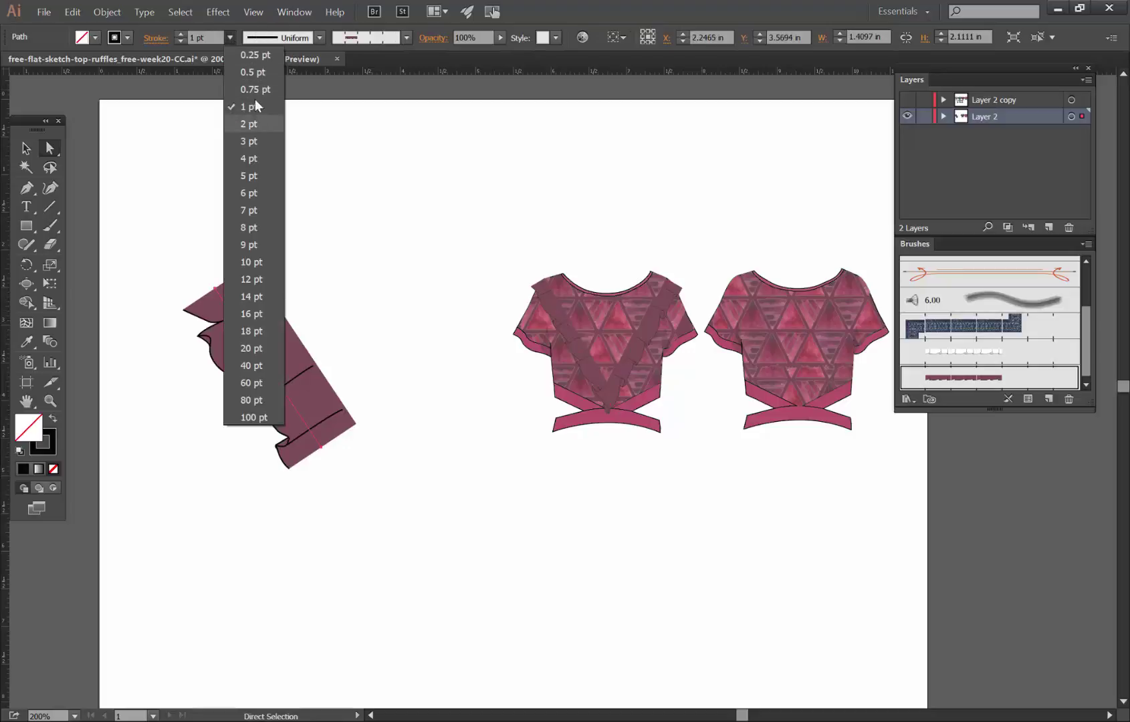
pyautogui.click(254, 54)
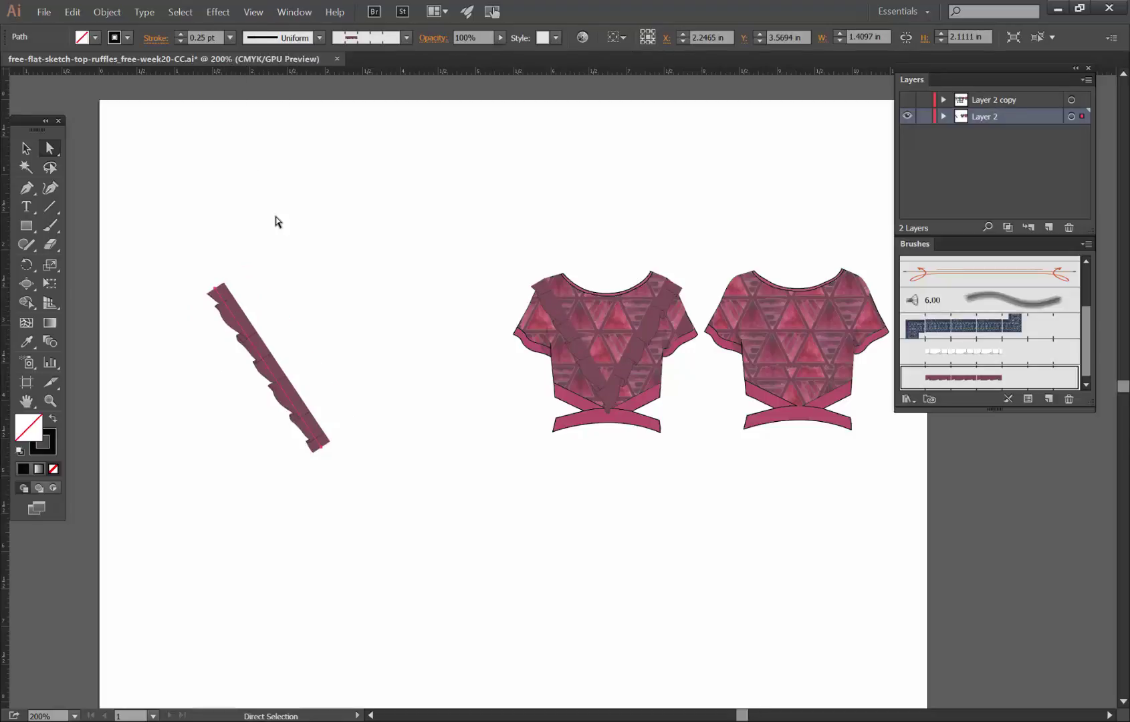
pyautogui.click(266, 343)
pyautogui.click(257, 326)
# Tear the distortion tools into a floating panel, test Bloat on the strip, then undo it
pyautogui.click(26, 283)
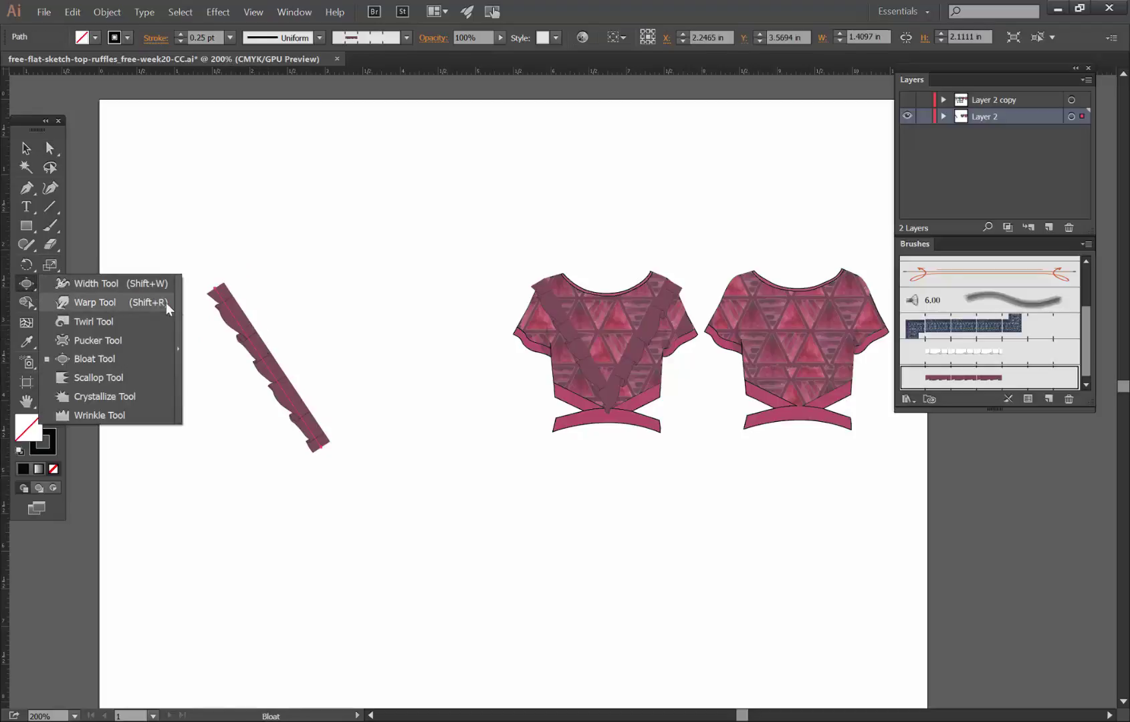
pyautogui.click(179, 315)
pyautogui.moveTo(134, 293); pyautogui.dragTo(209, 167)
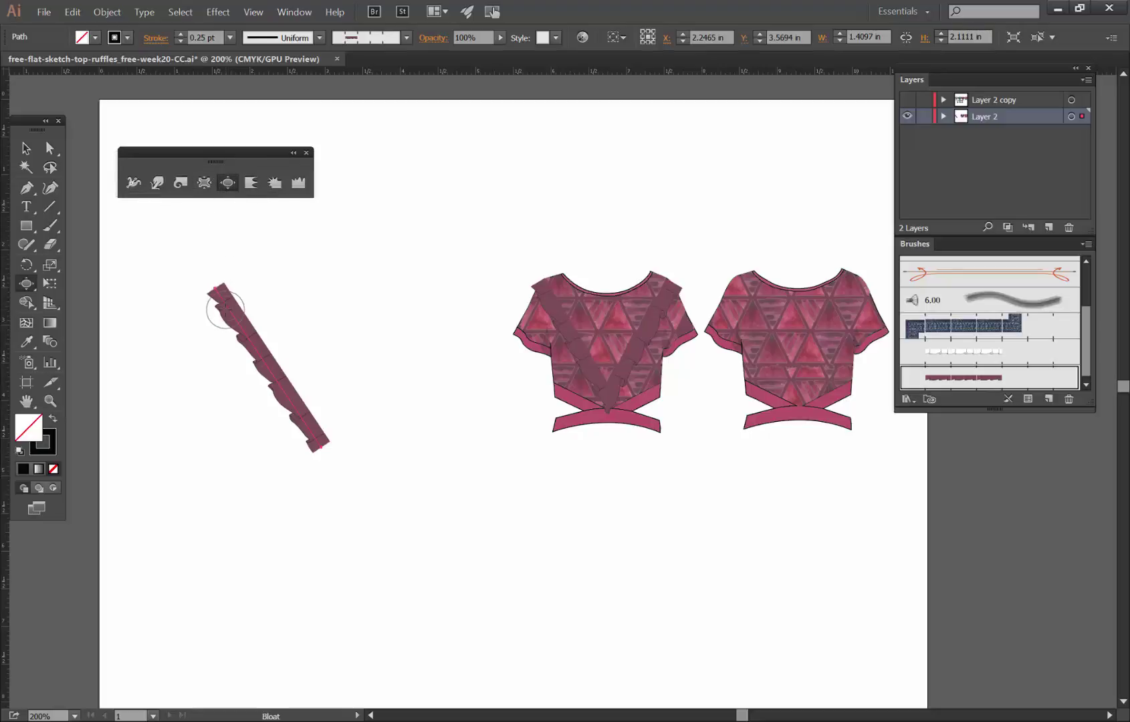
pyautogui.moveTo(225, 310)
pyautogui.mouseDown()
pyautogui.moveTo(216, 301)
pyautogui.moveTo(278, 386)
pyautogui.mouseUp()
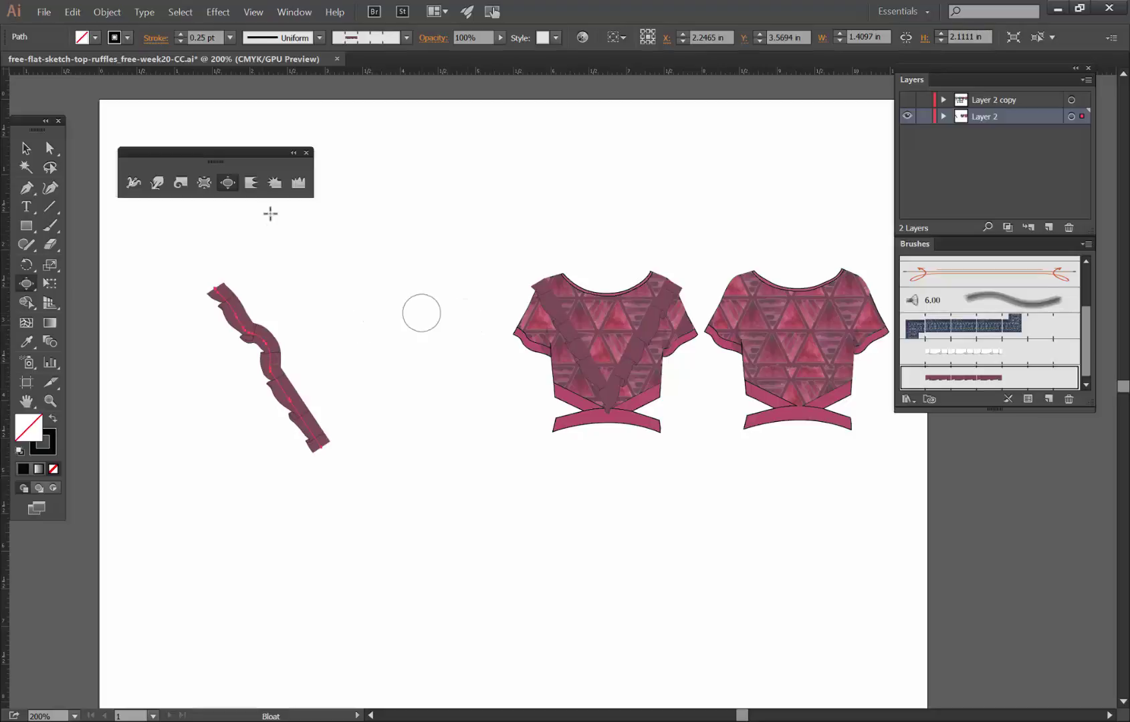
pyautogui.click(227, 182)
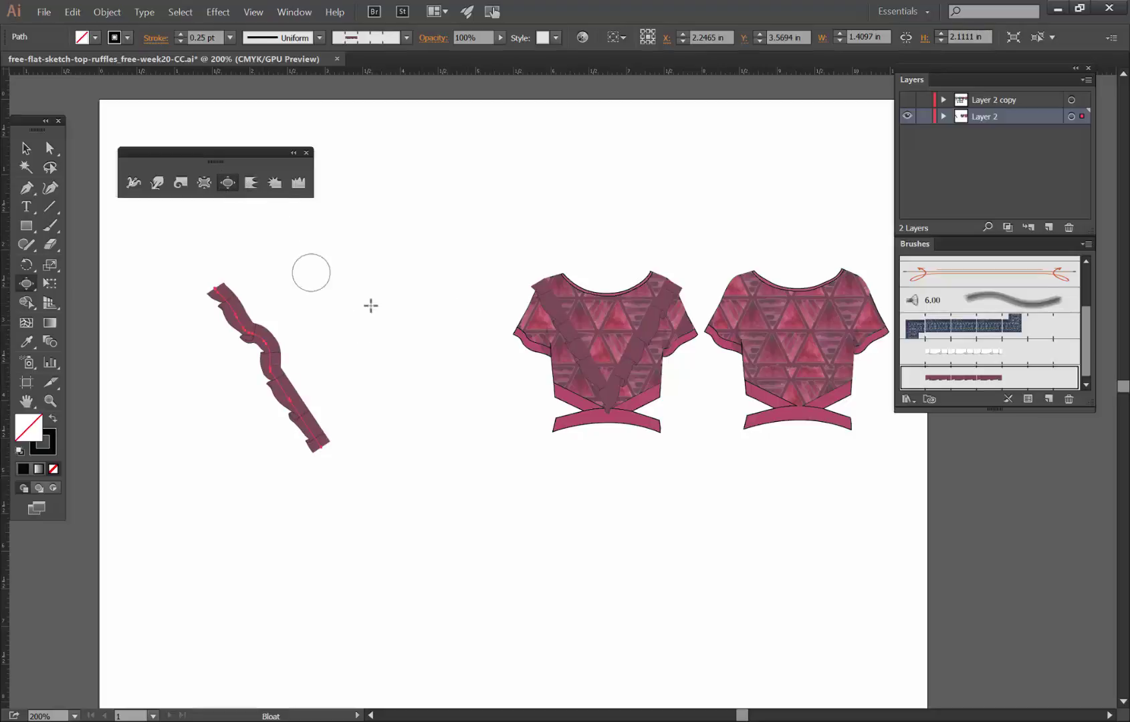
pyautogui.press('alt')
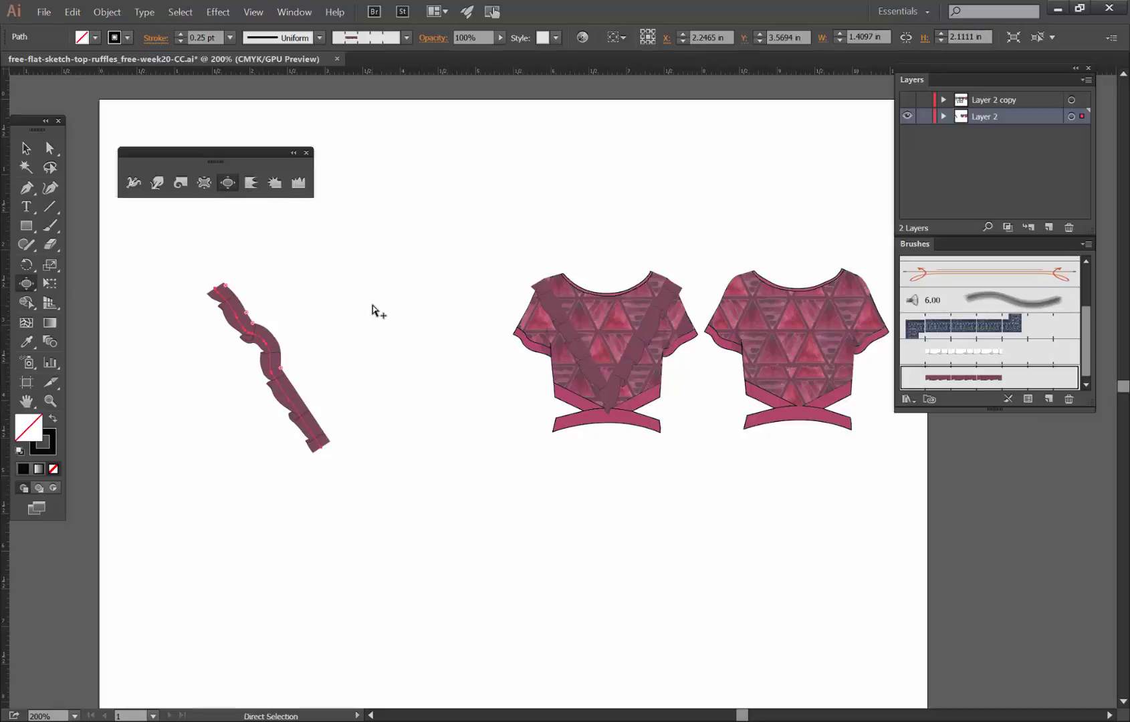
pyautogui.press('Left')
pyautogui.press('Left')
pyautogui.press('Left')
pyautogui.press('Left')
pyautogui.press('Left')
pyautogui.press('Left')
pyautogui.press('Left')
pyautogui.press('Left')
pyautogui.press('Up')
pyautogui.press('Up')
pyautogui.press('Up')
pyautogui.press('Up')
pyautogui.press('Up')
pyautogui.press('Up')
pyautogui.press('Up')
pyautogui.press('Up')
pyautogui.press('Up')
pyautogui.press('Up')
pyautogui.press('Up')
pyautogui.press('Up')
pyautogui.press('Up')
pyautogui.press('Up')
pyautogui.press('Up')
pyautogui.press('Up')
pyautogui.press('Up')
pyautogui.press('Up')
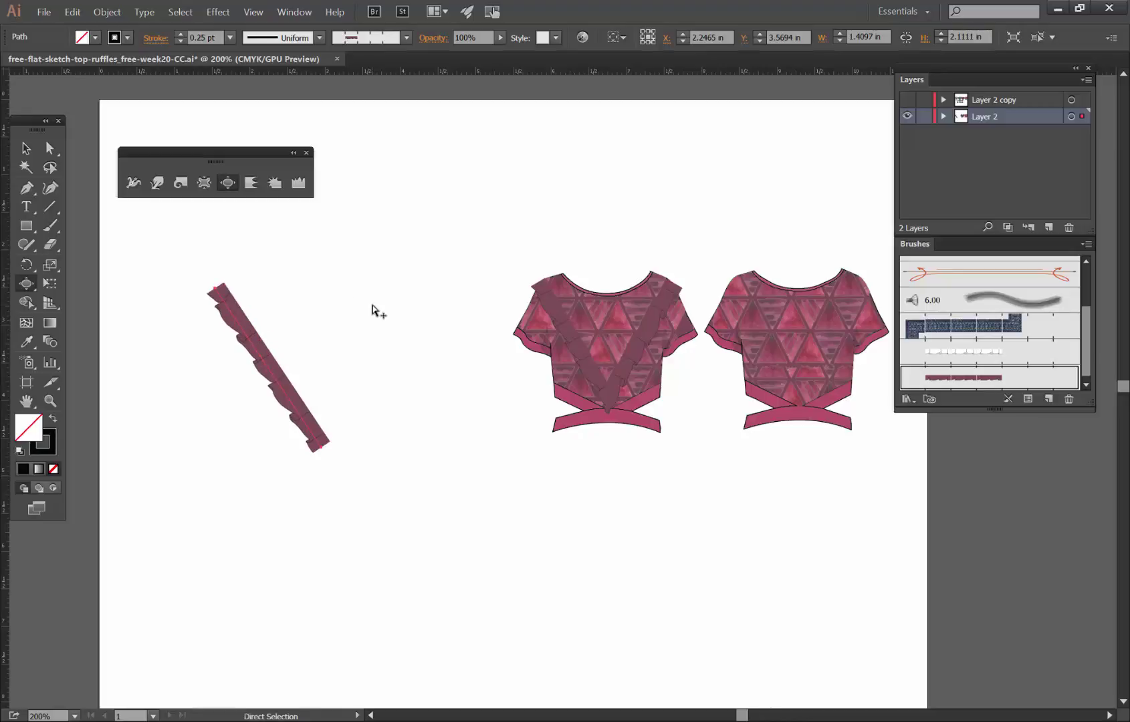
# Expand the ruffle strip's brush appearance into shapes
pyautogui.click(107, 12)
pyautogui.click(185, 183)
pyautogui.press('v')
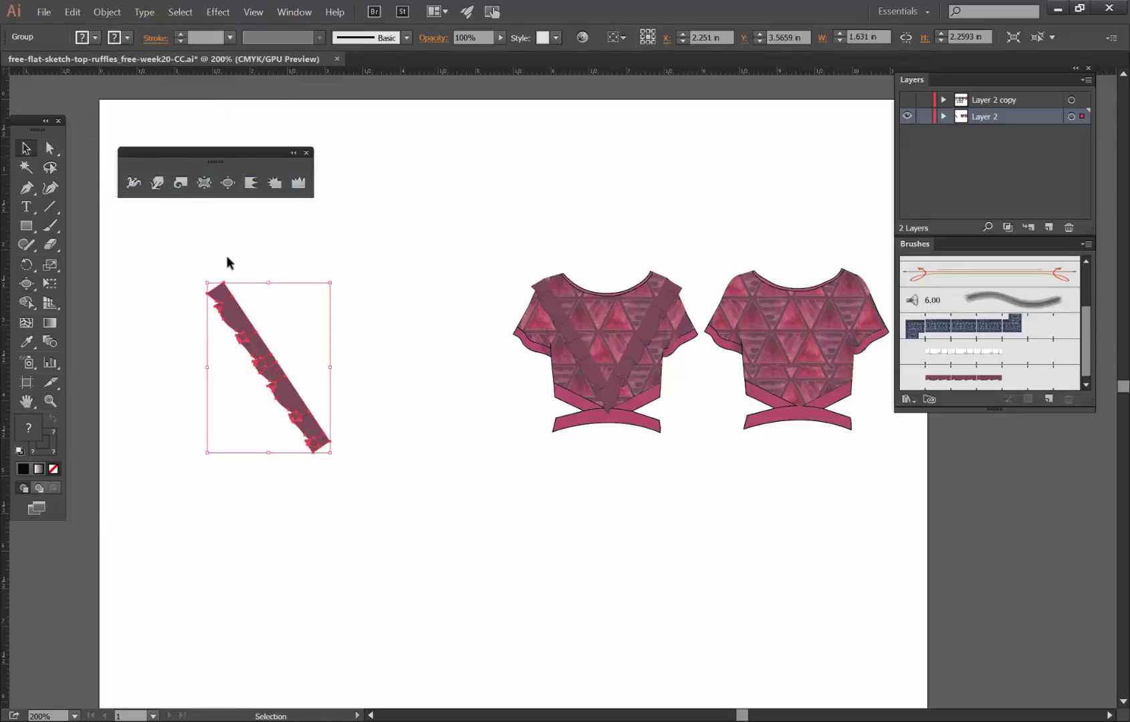
pyautogui.click(231, 259)
pyautogui.click(238, 318)
# Bloat the selected strip's left edge into rounded bulges
pyautogui.click(355, 468)
pyautogui.click(261, 345)
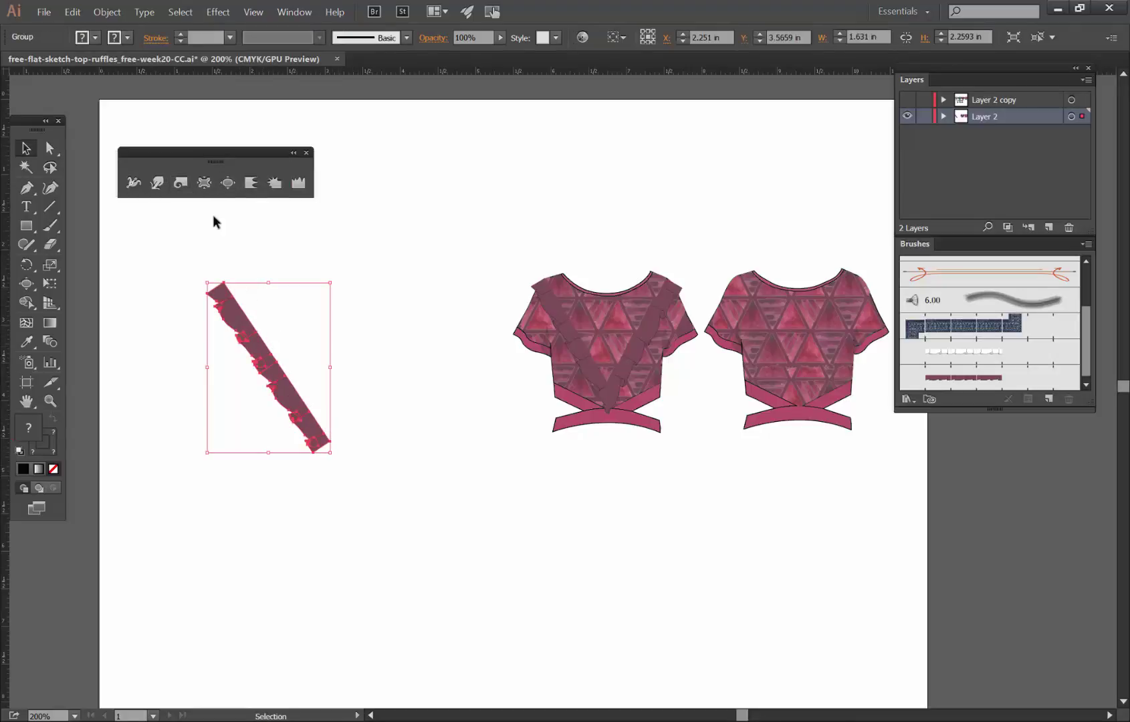
pyautogui.click(227, 183)
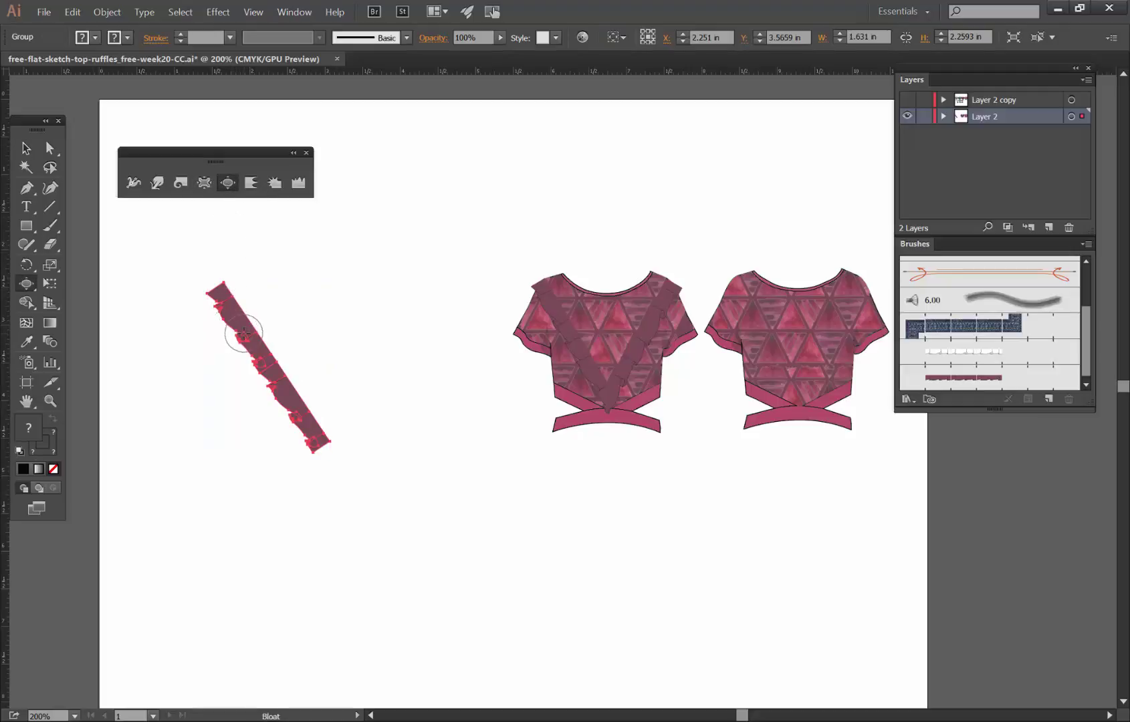
pyautogui.moveTo(243, 332)
pyautogui.mouseDown()
pyautogui.moveTo(226, 305)
pyautogui.moveTo(212, 317)
pyautogui.mouseUp()
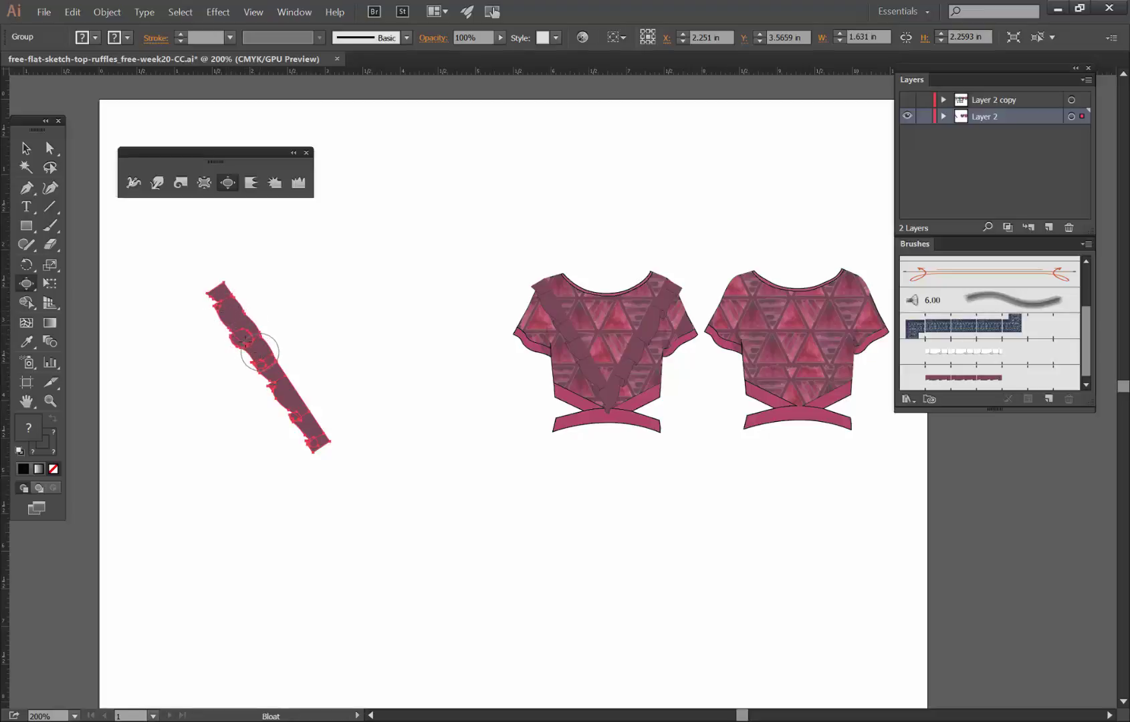
# Zoom to 400% on the ruffle strip and pucker its lower end
pyautogui.click(27, 148)
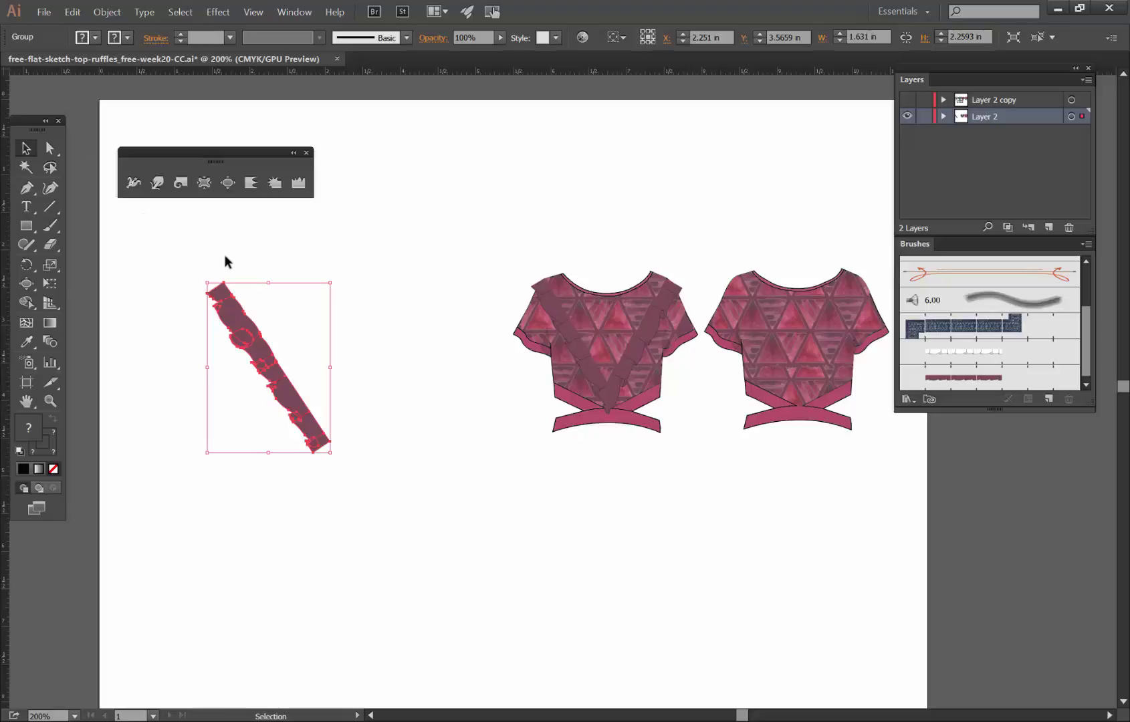
pyautogui.click(334, 291)
pyautogui.hotkey('ctrl', '=')
pyautogui.hotkey('ctrl', '=')
pyautogui.press('space')
pyautogui.moveTo(188, 408); pyautogui.dragTo(492, 444)
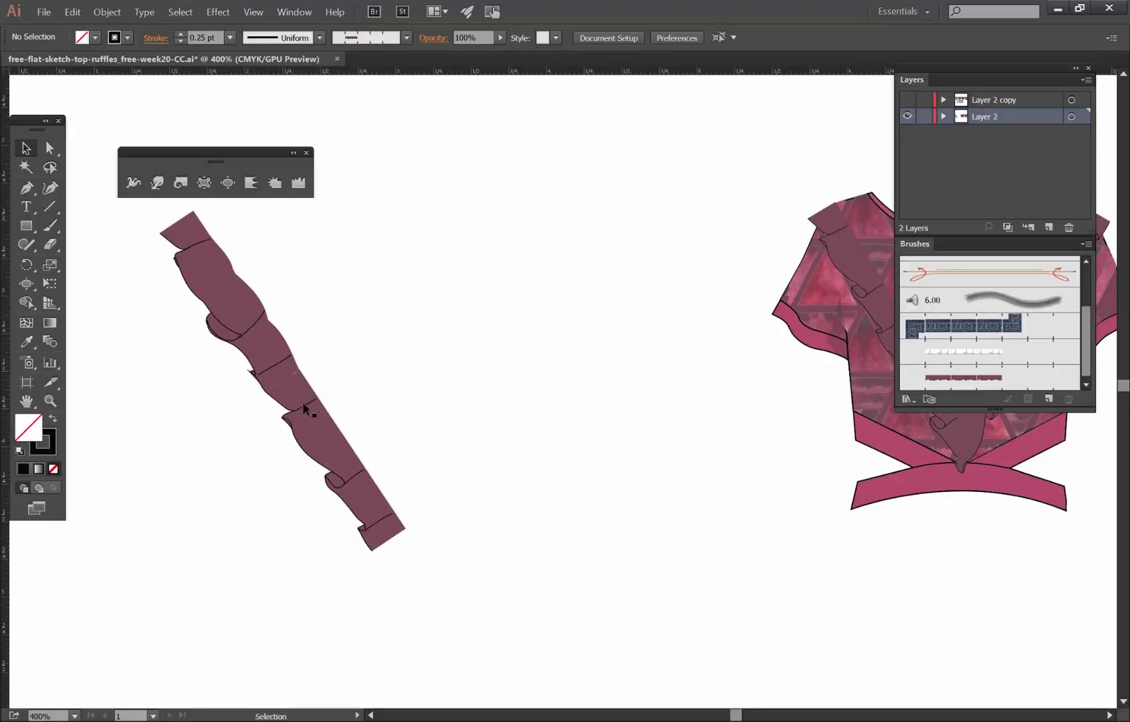
pyautogui.click(238, 287)
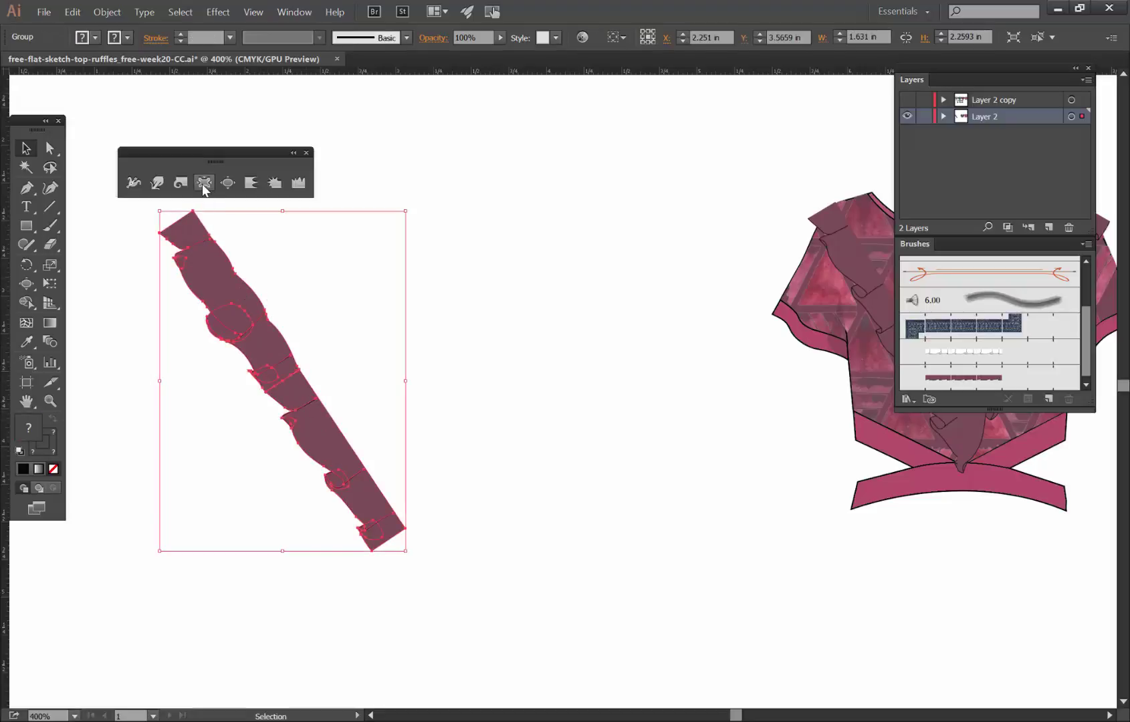
pyautogui.click(204, 183)
pyautogui.moveTo(361, 535)
pyautogui.mouseDown()
pyautogui.moveTo(354, 530)
pyautogui.moveTo(375, 525)
pyautogui.moveTo(345, 449)
pyautogui.moveTo(323, 428)
pyautogui.mouseUp()
pyautogui.moveTo(397, 521); pyautogui.dragTo(396, 523)
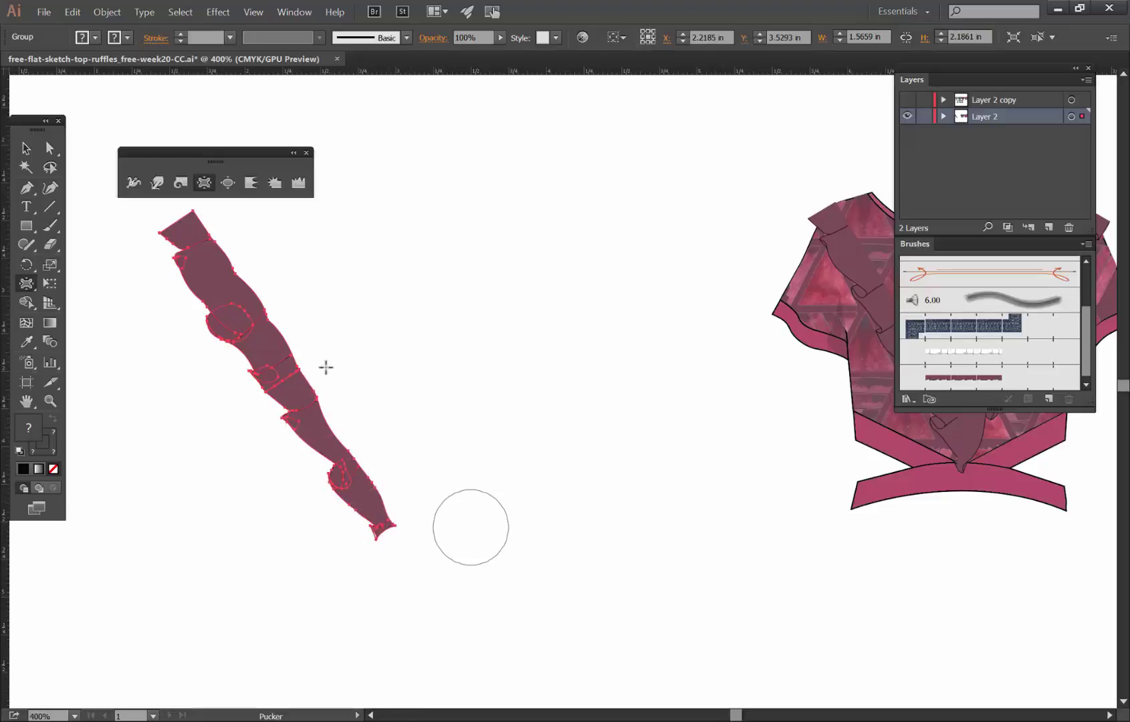
# Undo the distortions back to the original evenly scalloped ruffle-brush stroke
pyautogui.click(25, 147)
pyautogui.click(482, 358)
pyautogui.press('a')
pyautogui.hotkey('ctrl', 'a')
pyautogui.hotkey('ctrl', 'z')
pyautogui.hotkey('ctrl', 'z')
pyautogui.hotkey('ctrl', 'z')
pyautogui.hotkey('ctrl', 'z')
pyautogui.hotkey('ctrl', 'z')
pyautogui.hotkey('ctrl', 'z')
pyautogui.press('v')
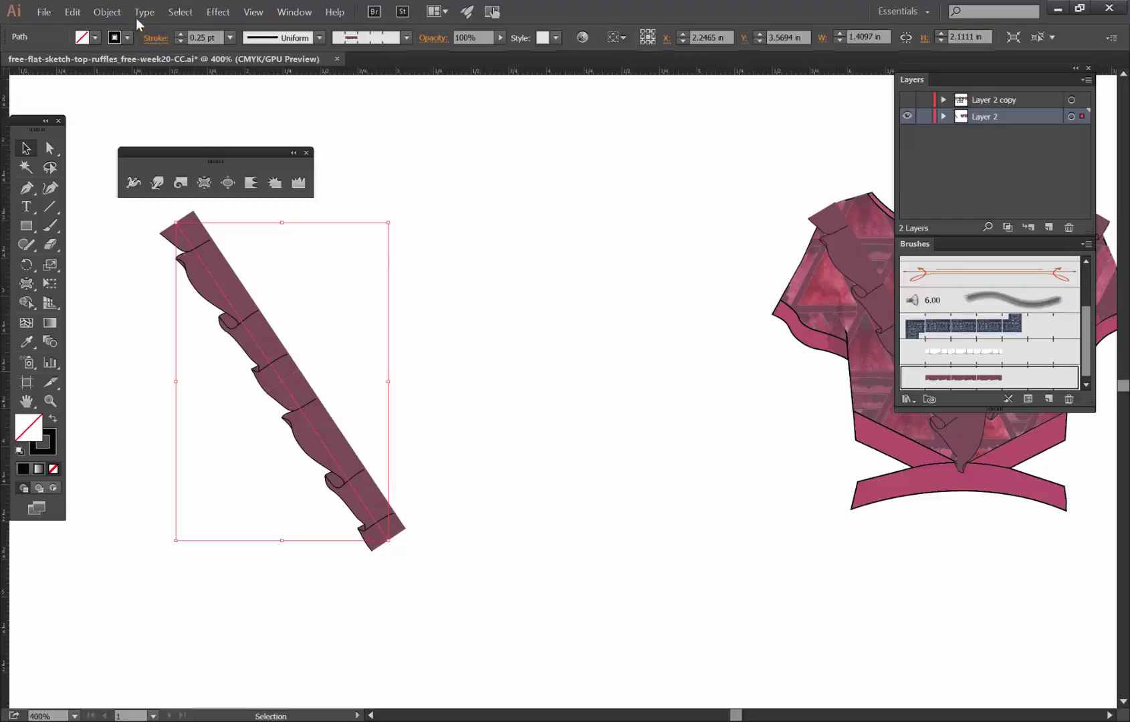
# Expand the ruffle brush stroke into editable paths and inspect the separate pieces
pyautogui.click(107, 14)
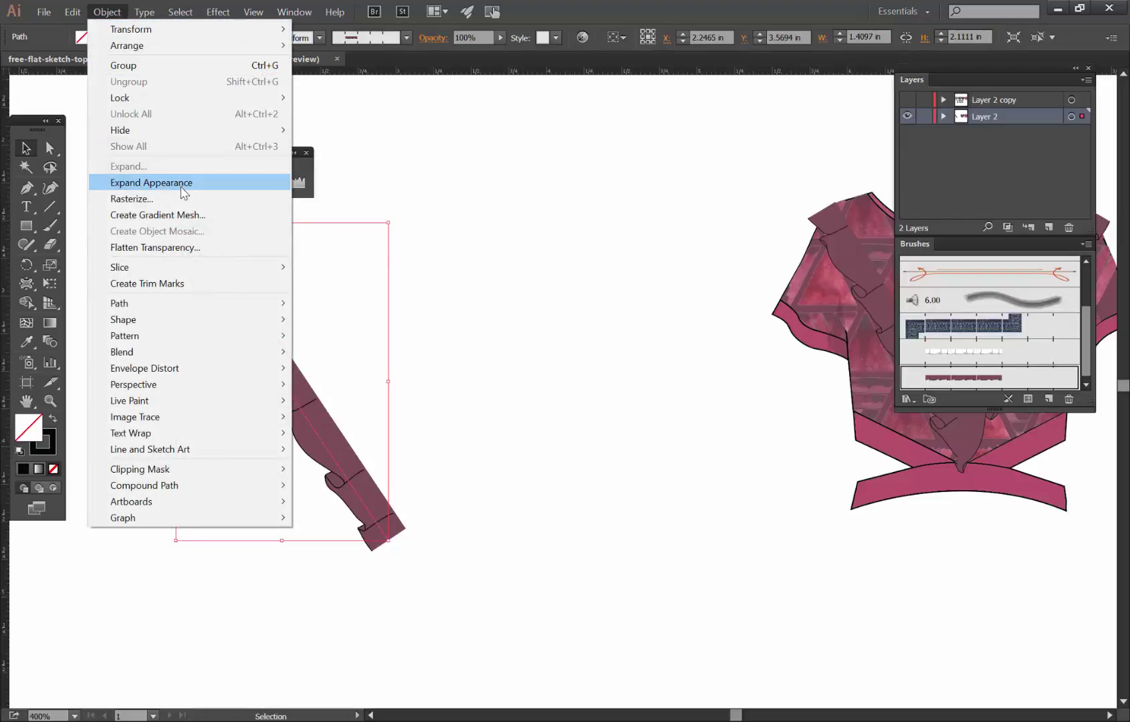
pyautogui.click(182, 183)
pyautogui.click(50, 148)
pyautogui.click(305, 262)
pyautogui.click(222, 280)
pyautogui.moveTo(224, 283); pyautogui.dragTo(503, 349)
pyautogui.hotkey('ctrl', 'z')
# Test pulling a ruffle piece out of the strip, undoing until the pieces rejoin
pyautogui.hotkey('ctrl', 'z')
pyautogui.click(525, 347)
pyautogui.click(265, 346)
pyautogui.click(409, 373)
pyautogui.moveTo(281, 349); pyautogui.dragTo(328, 427)
pyautogui.hotkey('ctrl', 'shift', 'z')
pyautogui.hotkey('ctrl', 'z')
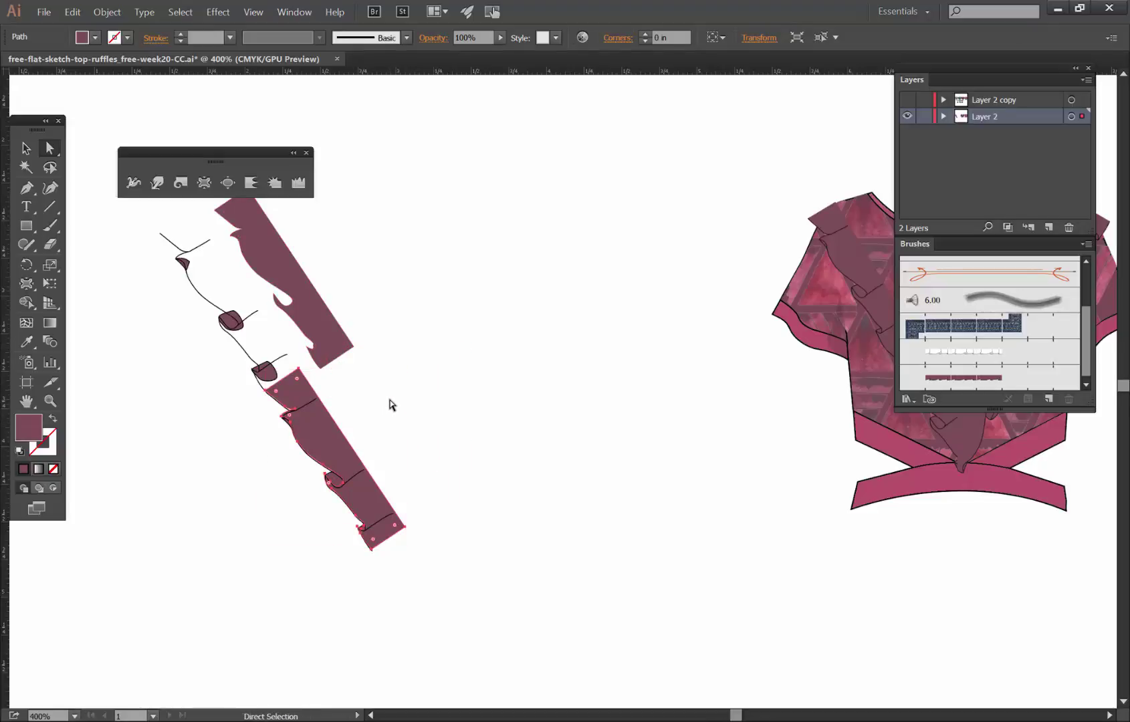
pyautogui.hotkey('ctrl', 'z')
pyautogui.hotkey('ctrl', 'z')
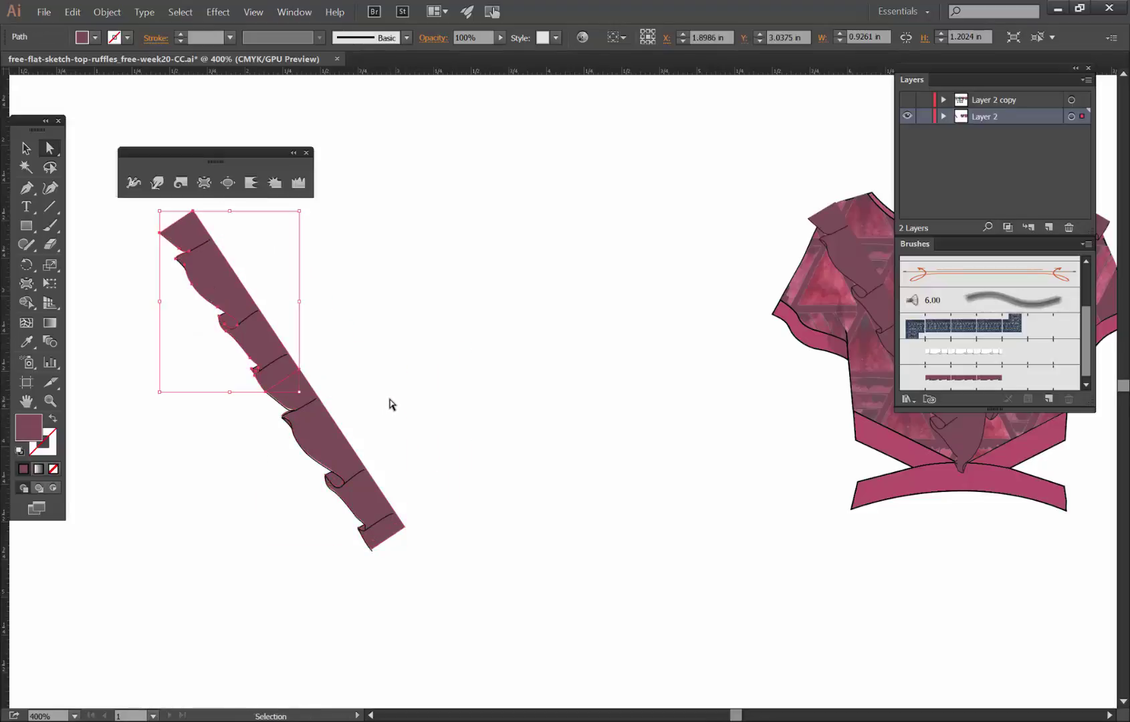
pyautogui.click(391, 404)
# Merge the upper ruffle path and lower piece into one shape with Shape Builder
pyautogui.click(33, 299)
pyautogui.click(50, 148)
pyautogui.click(196, 280)
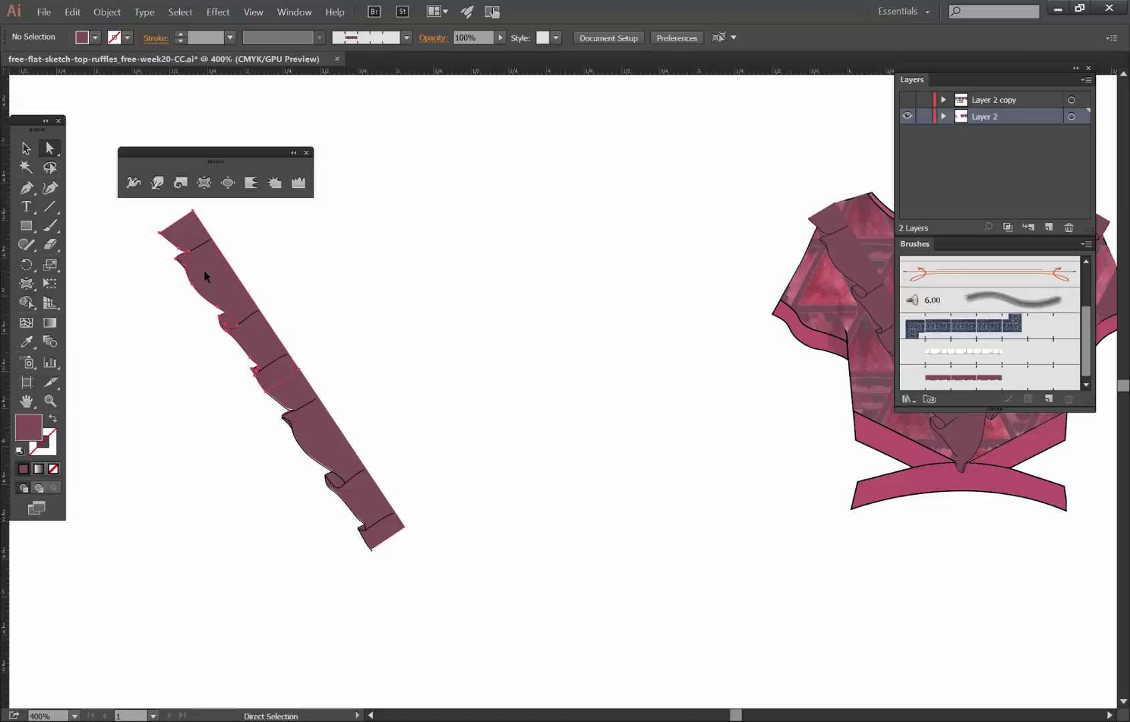
pyautogui.keyDown('shift'); pyautogui.click(325, 418); pyautogui.keyUp('shift')
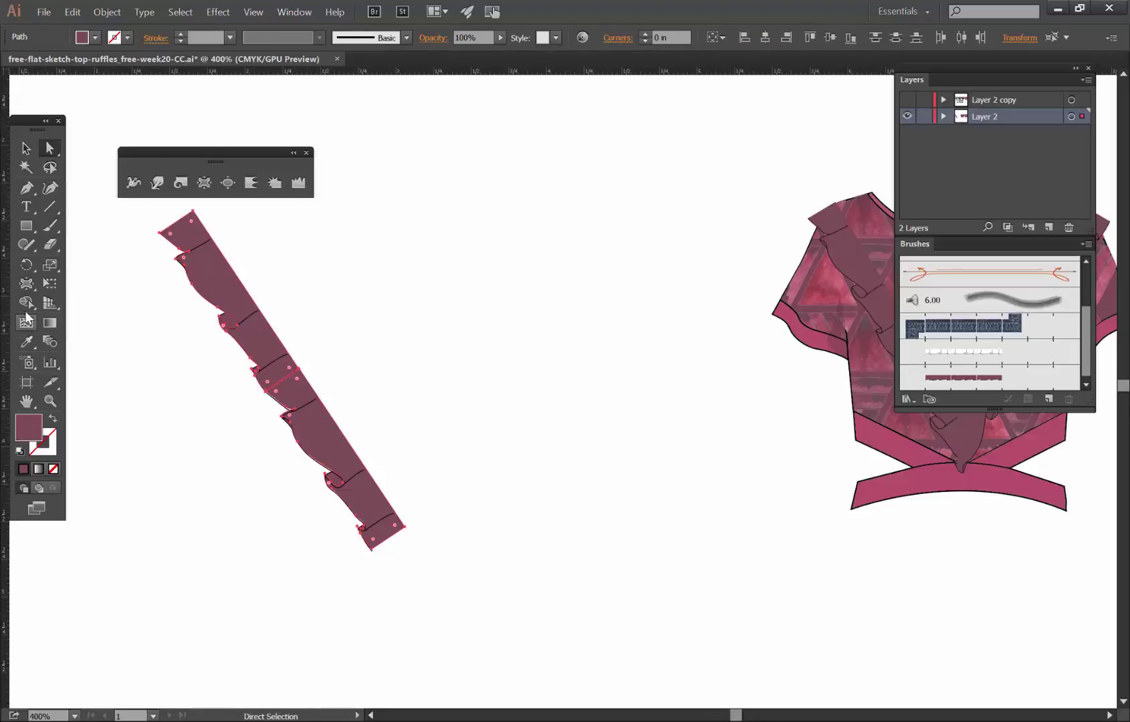
pyautogui.moveTo(26, 309); pyautogui.dragTo(42, 305)
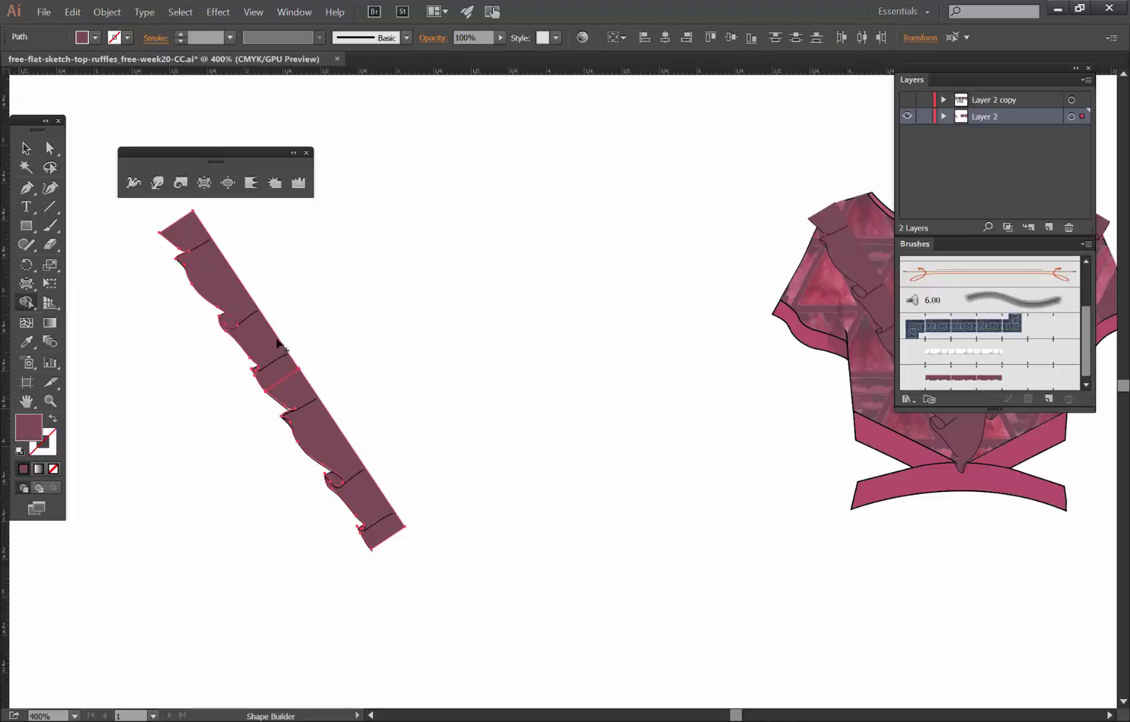
pyautogui.moveTo(289, 372); pyautogui.dragTo(303, 393)
pyautogui.click(27, 149)
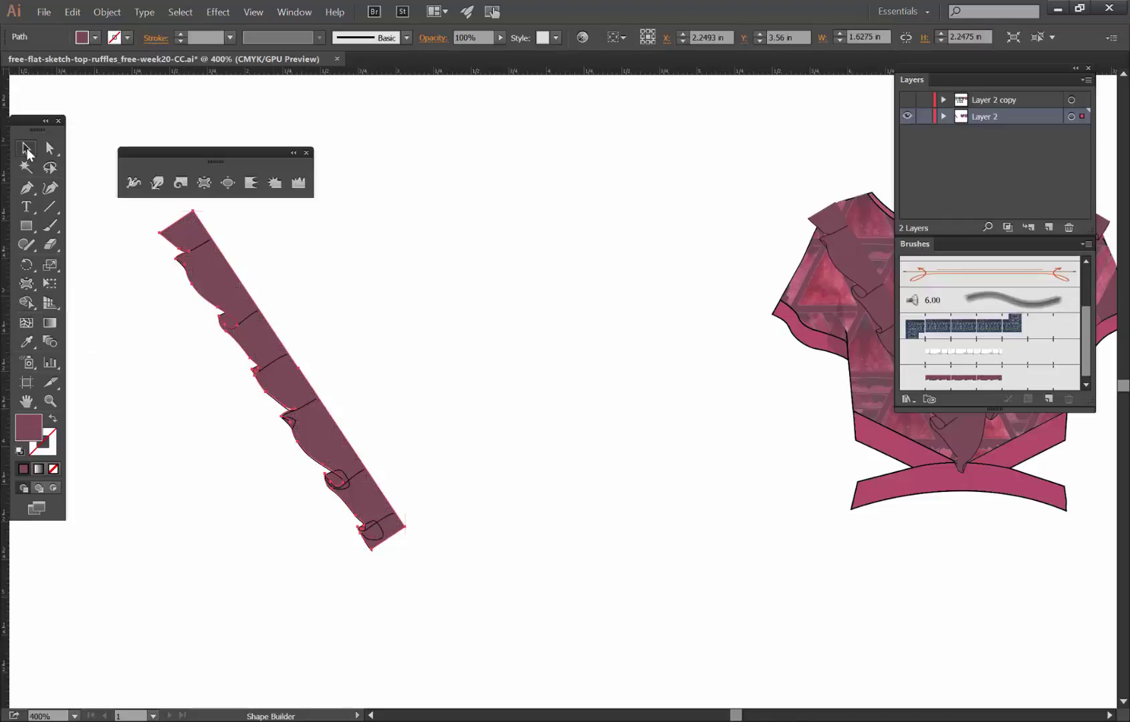
pyautogui.click(464, 322)
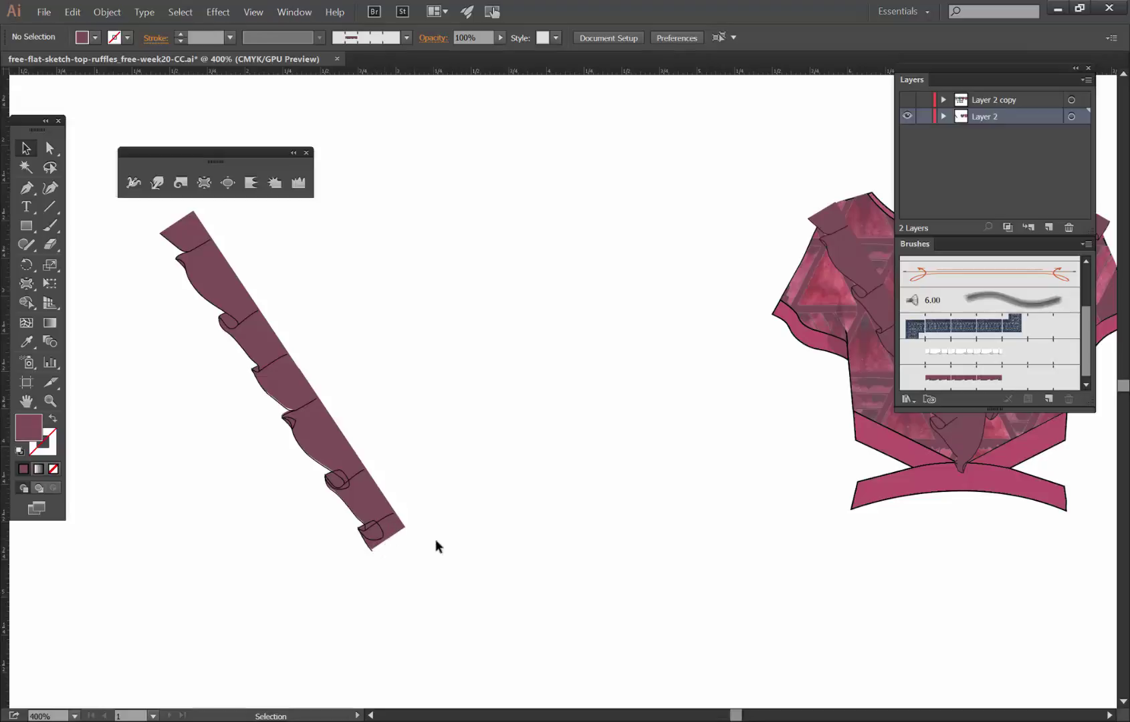
pyautogui.click(342, 438)
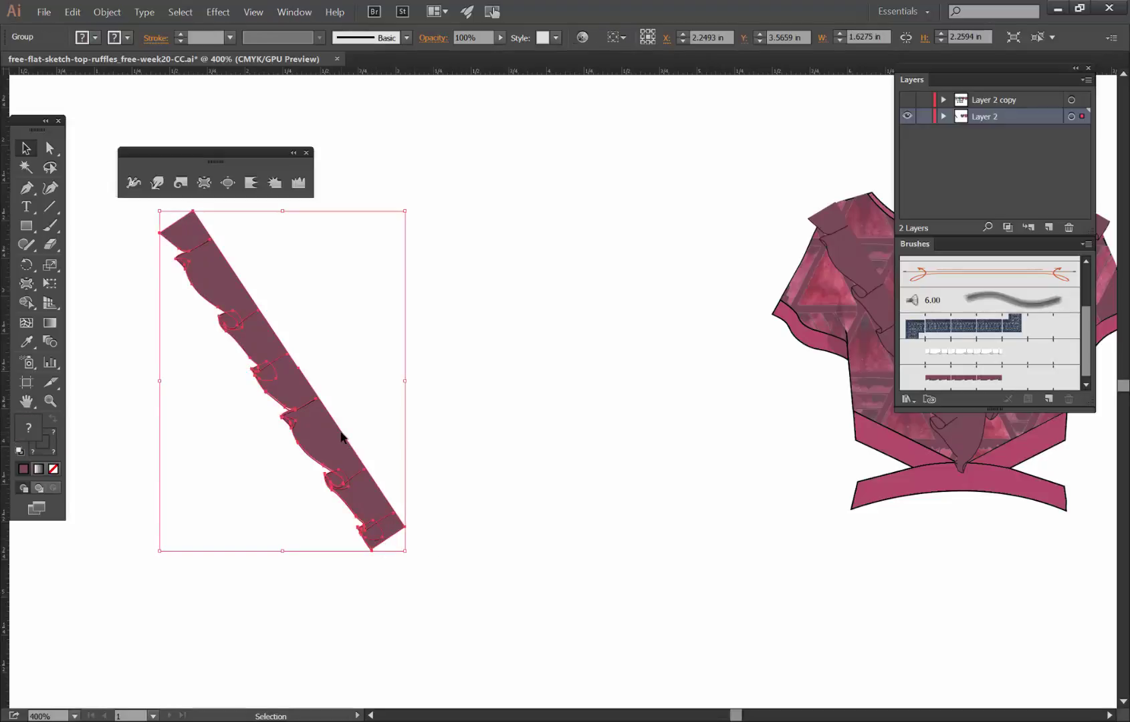
# Ungroup the ruffle shapes twice, zooming to 800% on the lower ruffles
pyautogui.rightClick(343, 436)
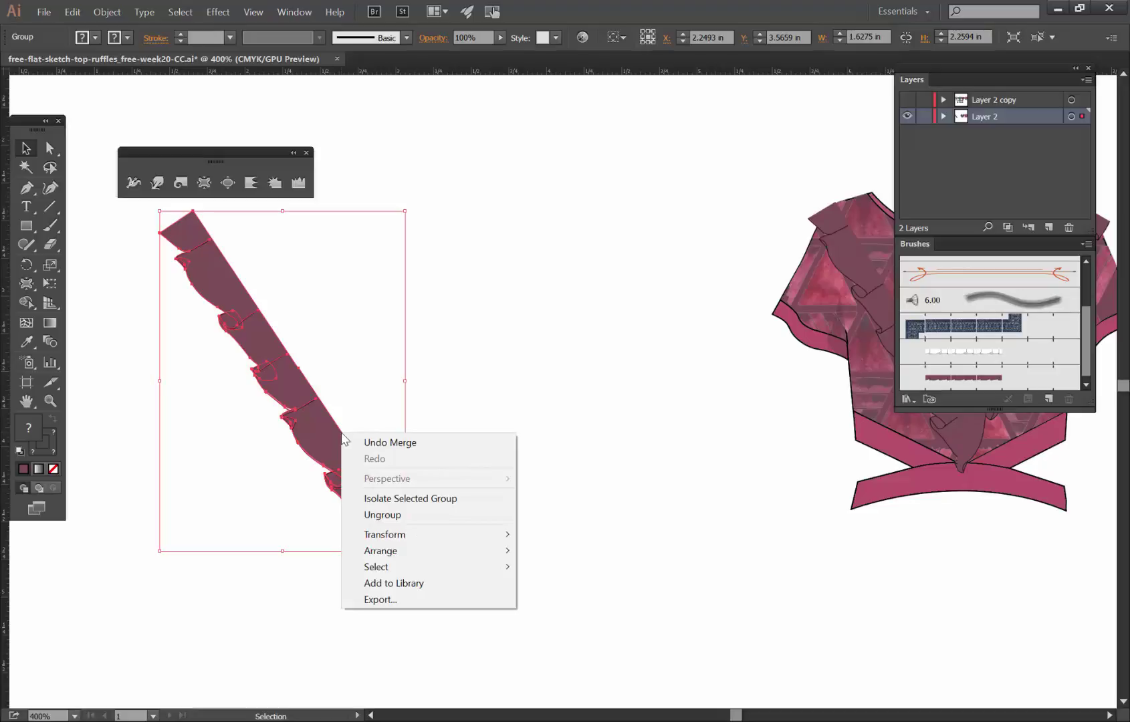
pyautogui.click(378, 515)
pyautogui.click(383, 438)
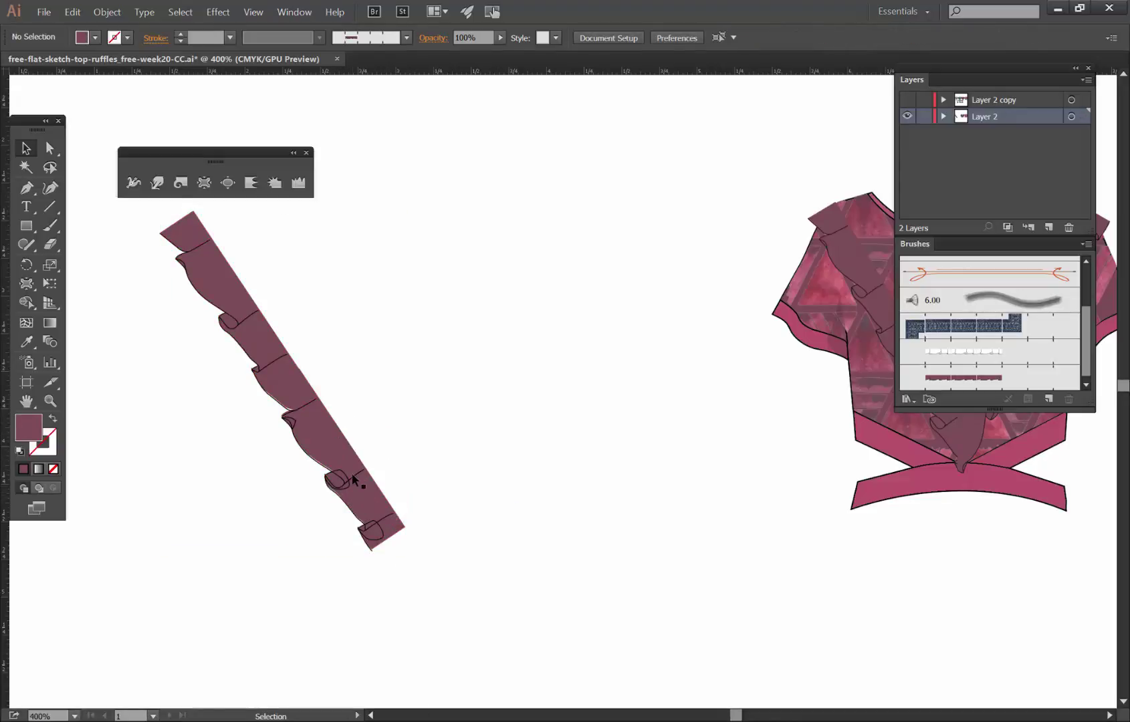
pyautogui.hotkey('ctrl', '=')
pyautogui.hotkey('ctrl', '=')
pyautogui.moveTo(353, 472); pyautogui.dragTo(689, 458)
pyautogui.moveTo(539, 391); pyautogui.dragTo(636, 416)
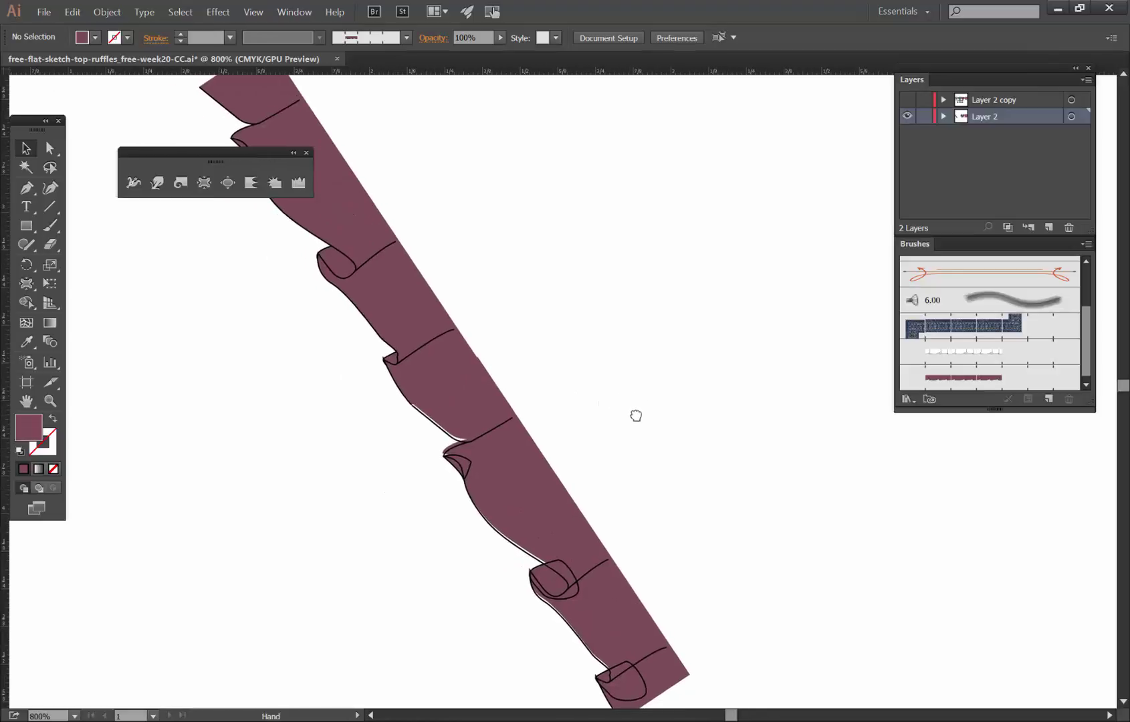
pyautogui.click(470, 463)
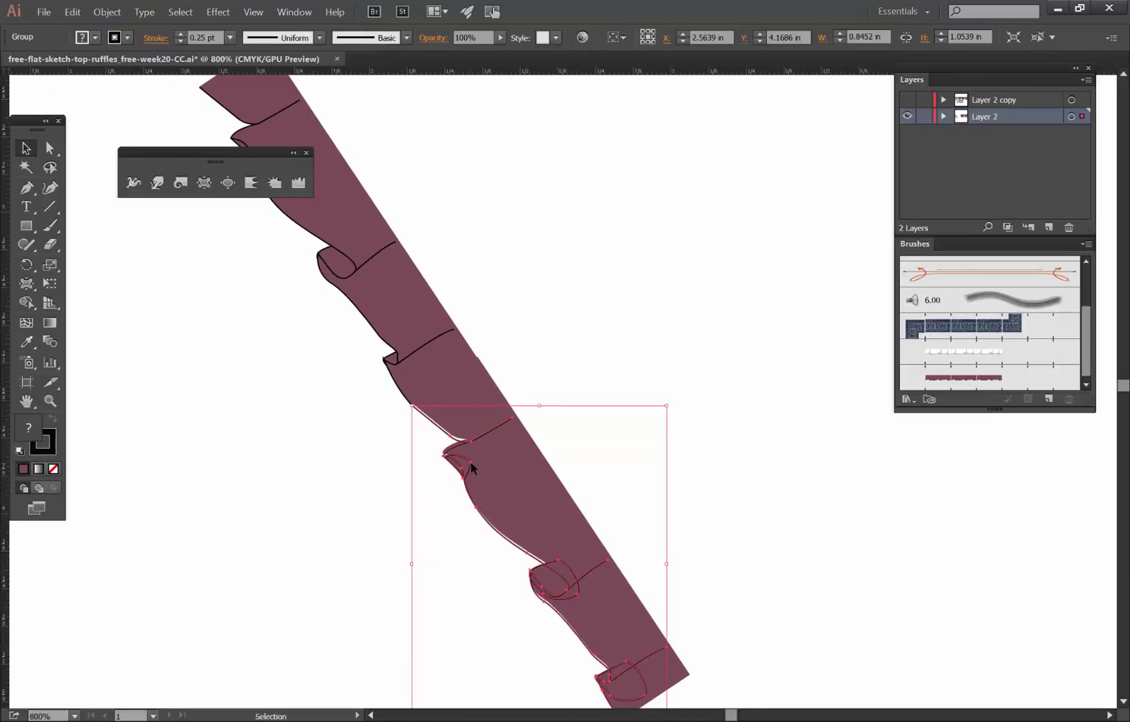
pyautogui.rightClick(470, 462)
pyautogui.click(503, 546)
pyautogui.click(602, 462)
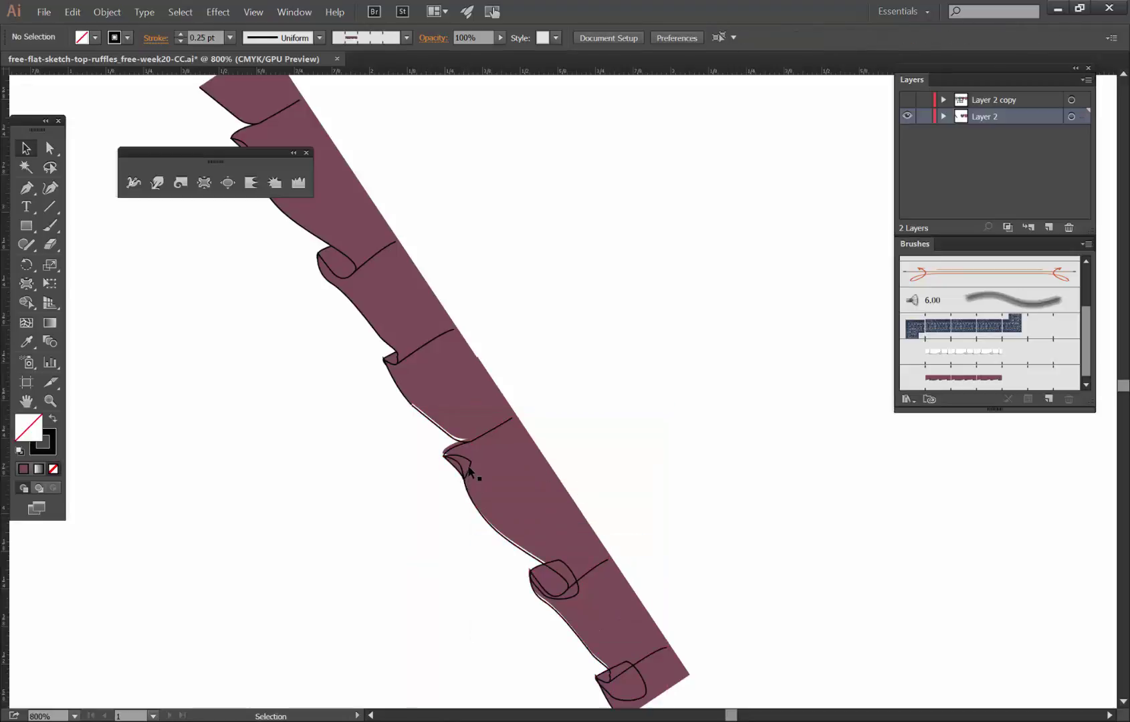
# Send the small tip and two lower curl shapes behind the strip
pyautogui.click(470, 473)
pyautogui.keyDown('shift'); pyautogui.click(565, 569); pyautogui.keyUp('shift')
pyautogui.keyDown('shift'); pyautogui.click(628, 658); pyautogui.keyUp('shift')
pyautogui.hotkey('ctrl', 'shift', '[')
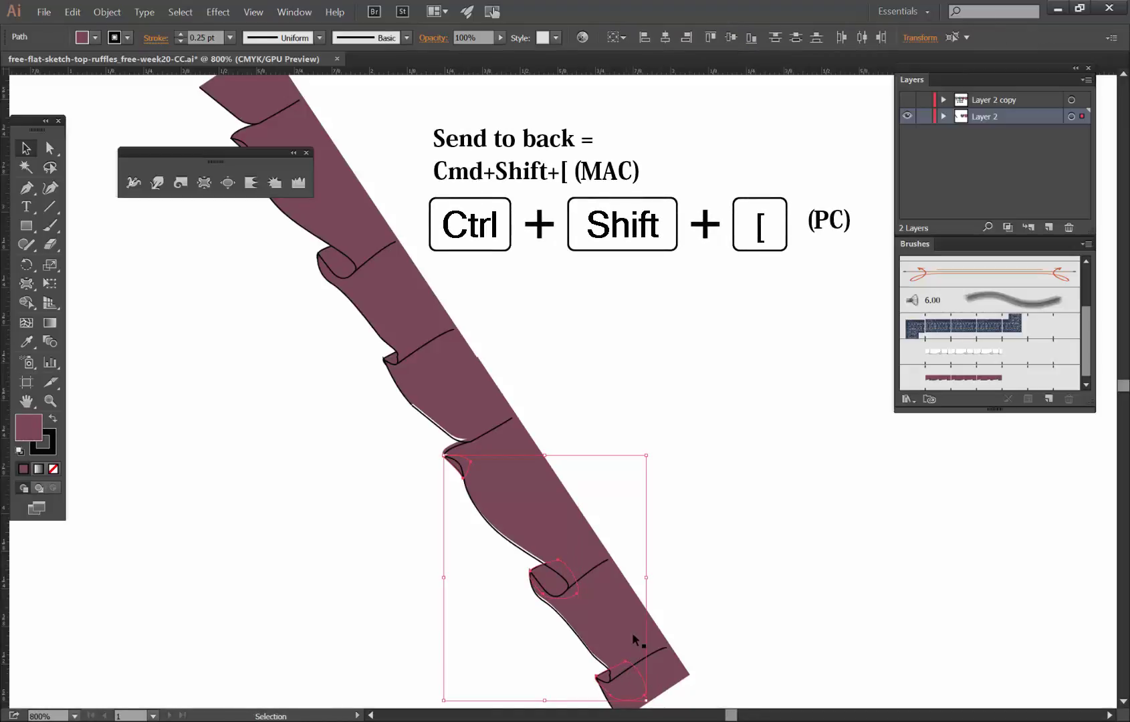
pyautogui.click(697, 545)
pyautogui.moveTo(685, 502); pyautogui.dragTo(666, 528)
# In Bloat Tool Options, choose 100% intensity and 2 in width and height
pyautogui.hotkey('ctrl', '-')
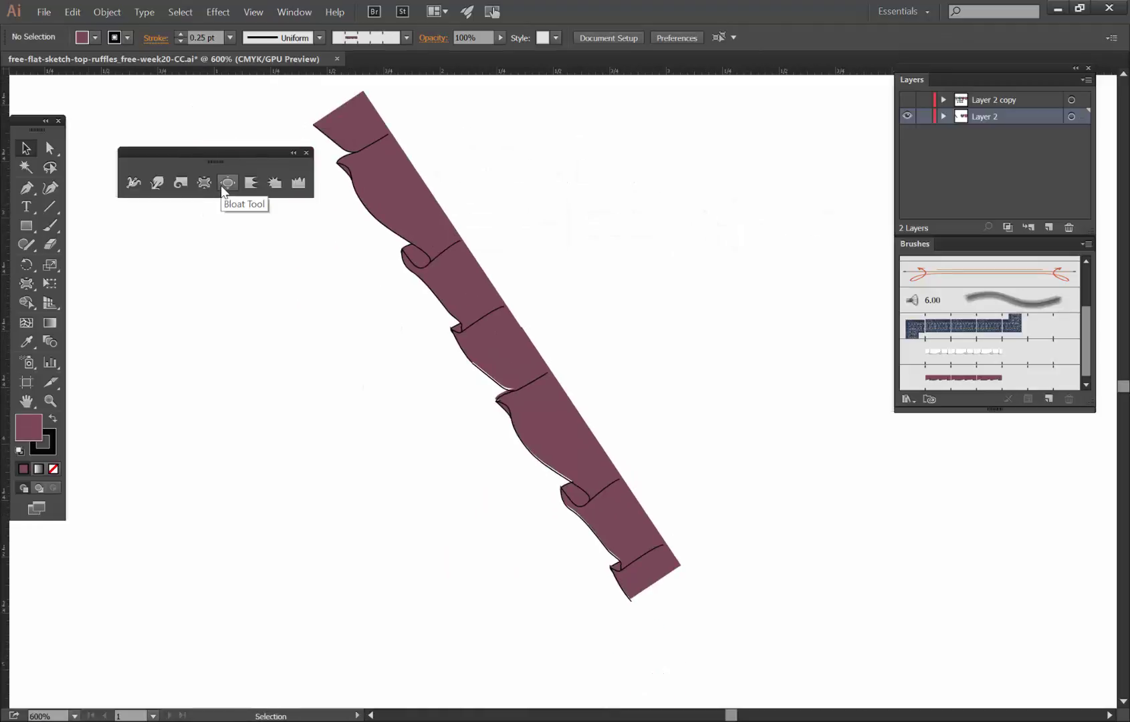
pyautogui.doubleClick(227, 182)
pyautogui.moveTo(552, 177)
pyautogui.mouseDown()
pyautogui.moveTo(617, 193)
pyautogui.moveTo(787, 181)
pyautogui.mouseUp()
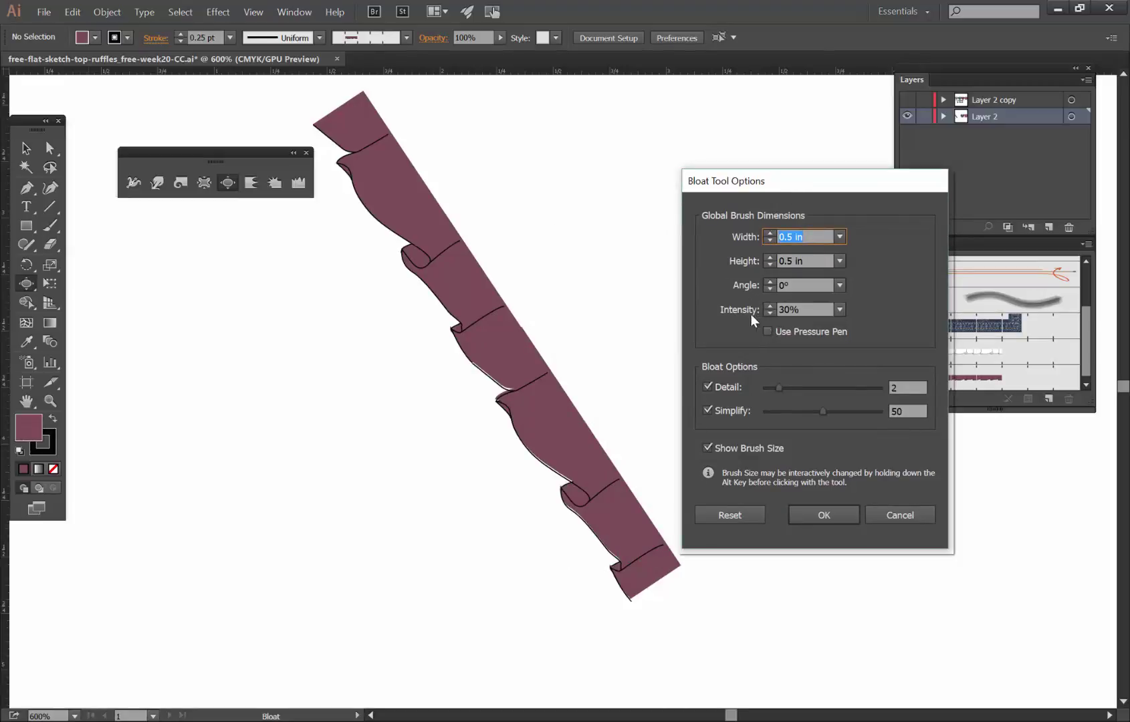
pyautogui.click(839, 310)
pyautogui.click(861, 499)
pyautogui.click(839, 242)
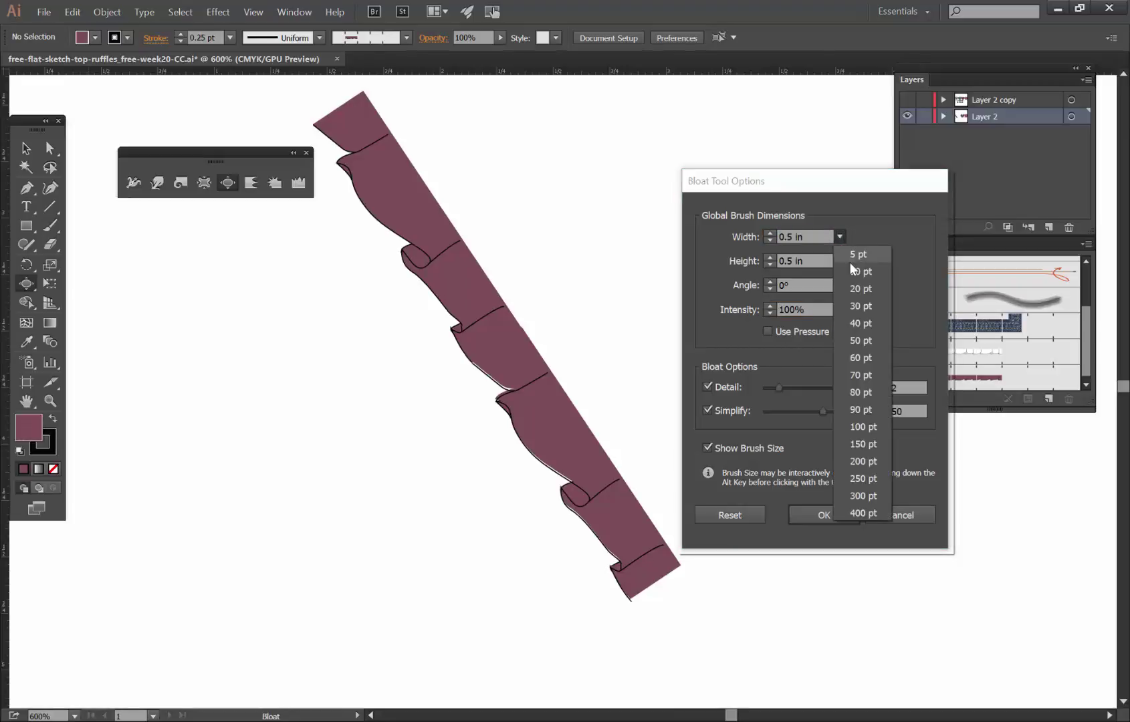
pyautogui.click(792, 235)
pyautogui.moveTo(778, 236)
pyautogui.mouseDown()
pyautogui.moveTo(810, 240)
pyautogui.moveTo(778, 262)
pyautogui.mouseUp()
pyautogui.write('2')
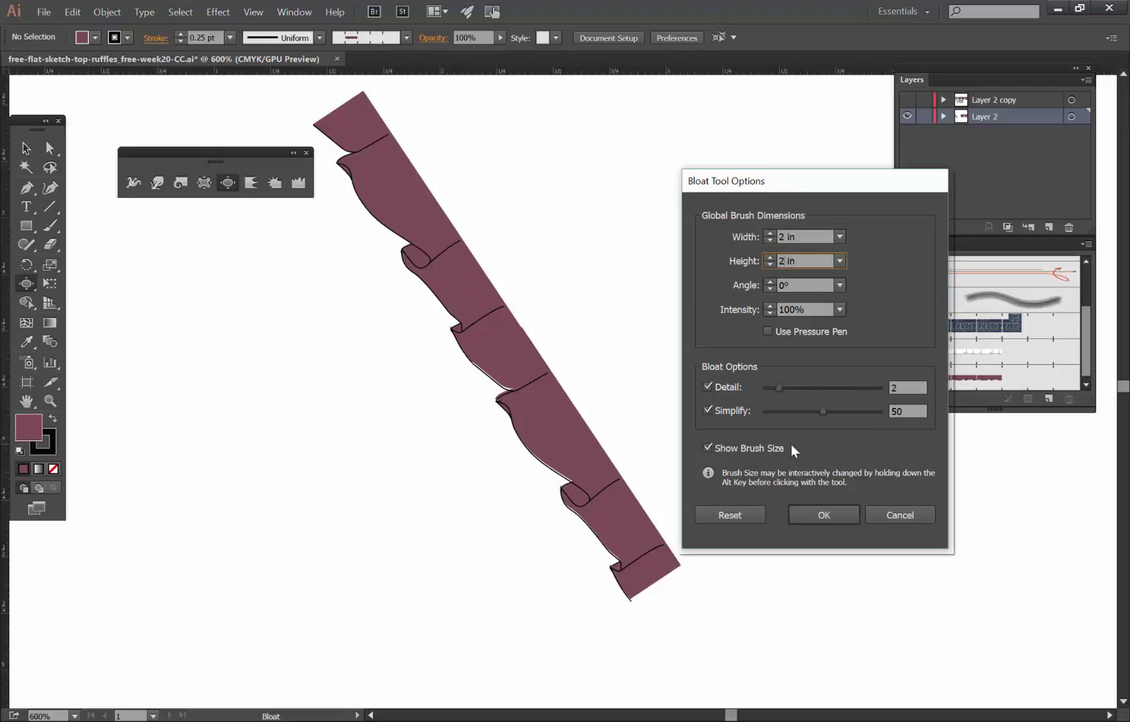
pyautogui.click(799, 514)
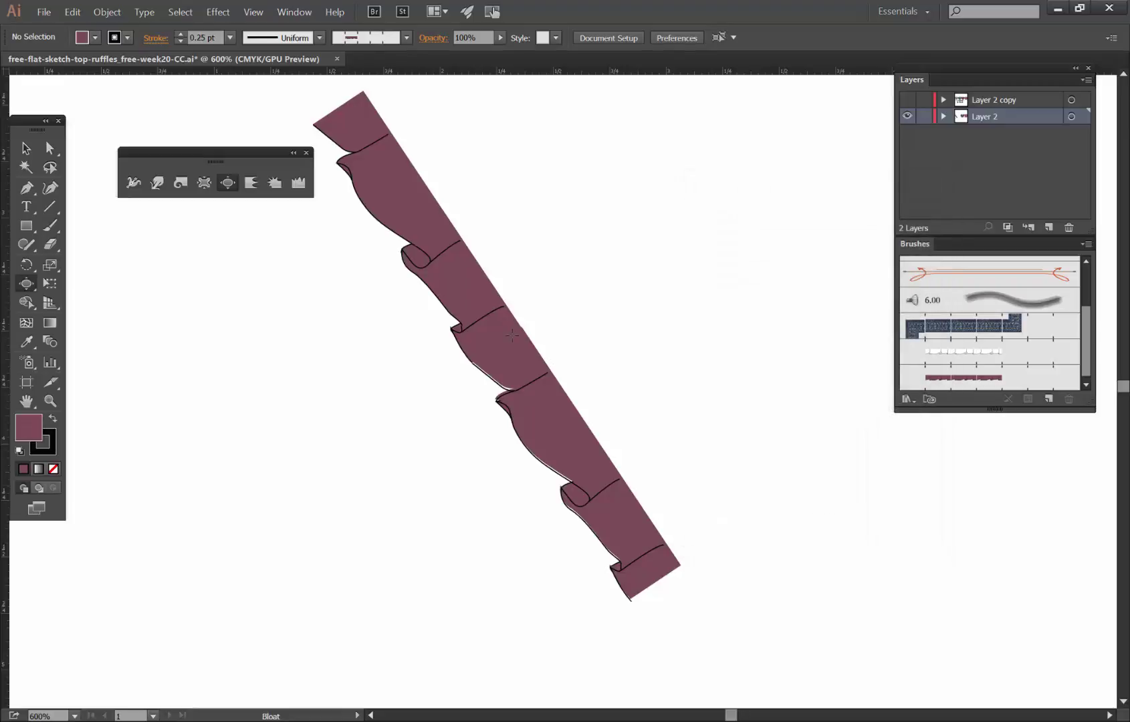
pyautogui.hotkey('ctrl', '-')
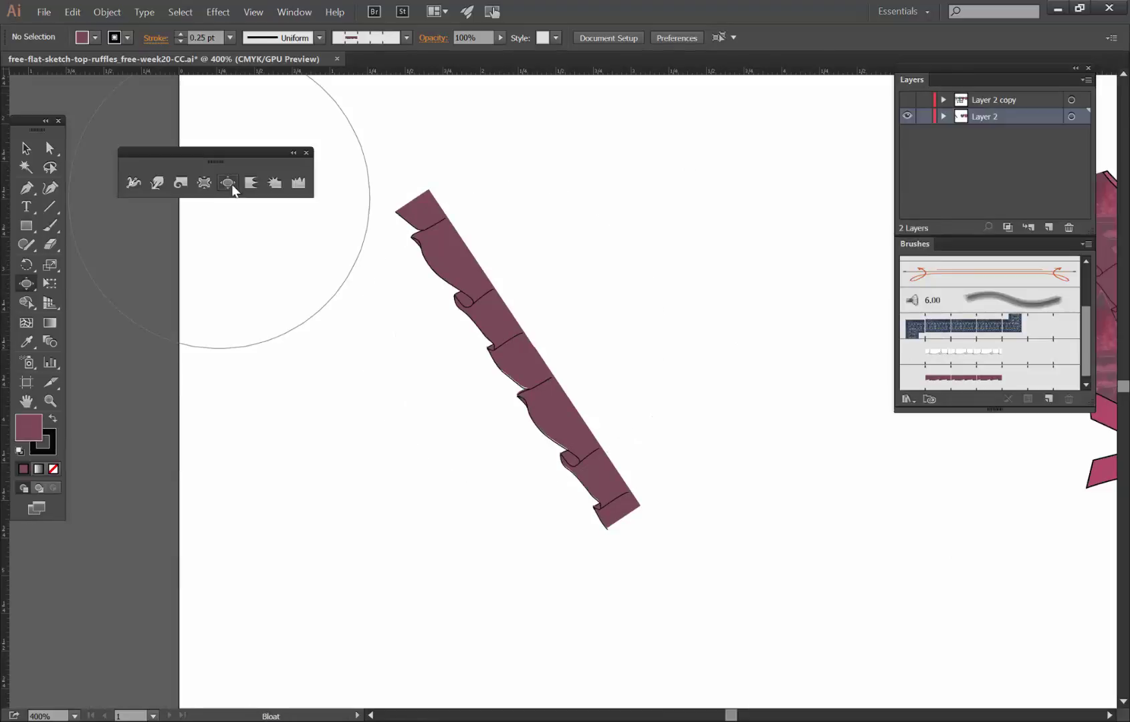
pyautogui.click(439, 258)
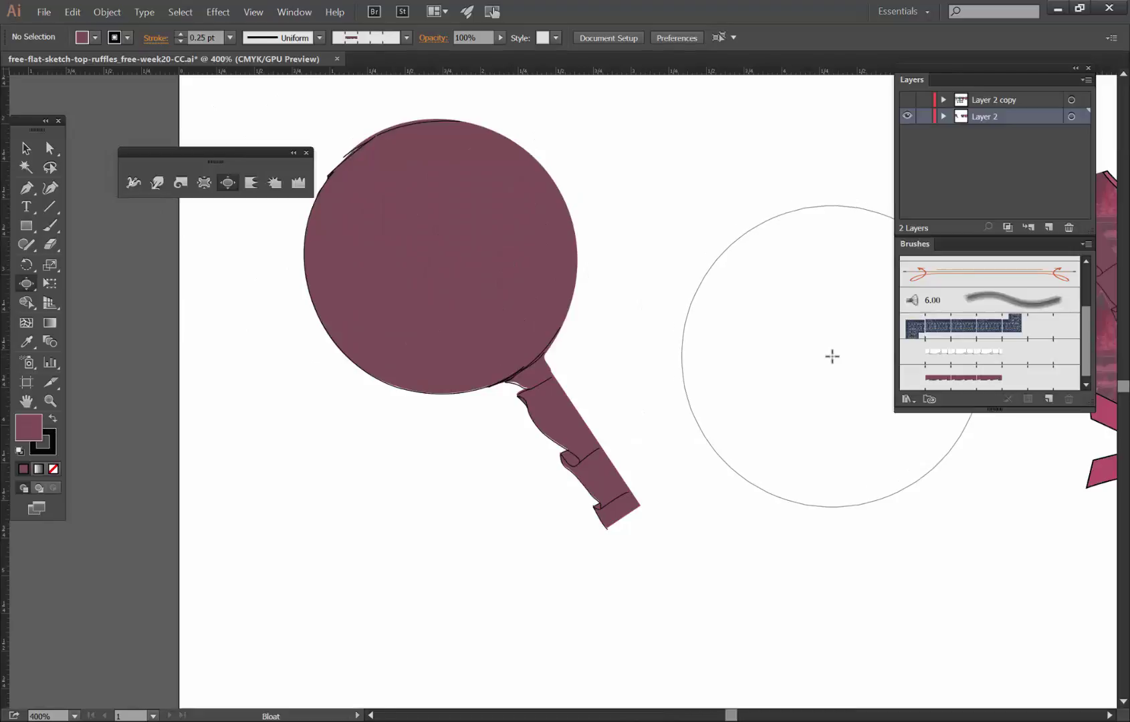
pyautogui.hotkey('ctrl', 'z')
pyautogui.moveTo(467, 255); pyautogui.dragTo(467, 260)
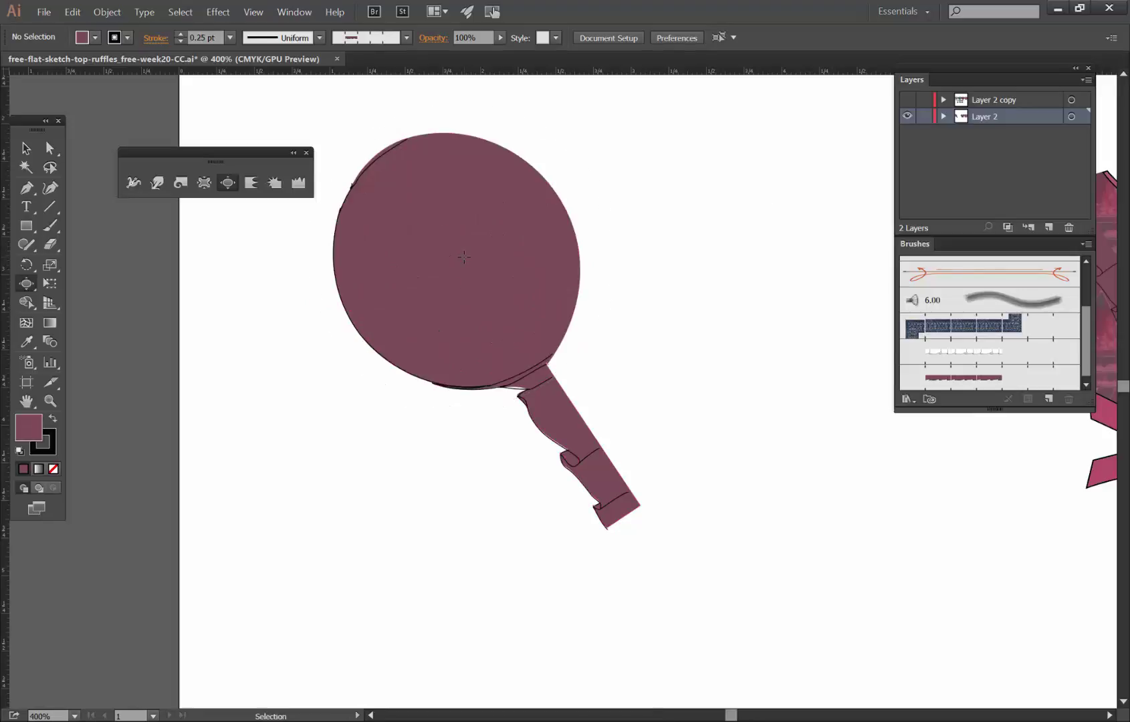
pyautogui.hotkey('ctrl', 'z')
pyautogui.moveTo(575, 234); pyautogui.dragTo(572, 239)
pyautogui.hotkey('ctrl', 'z')
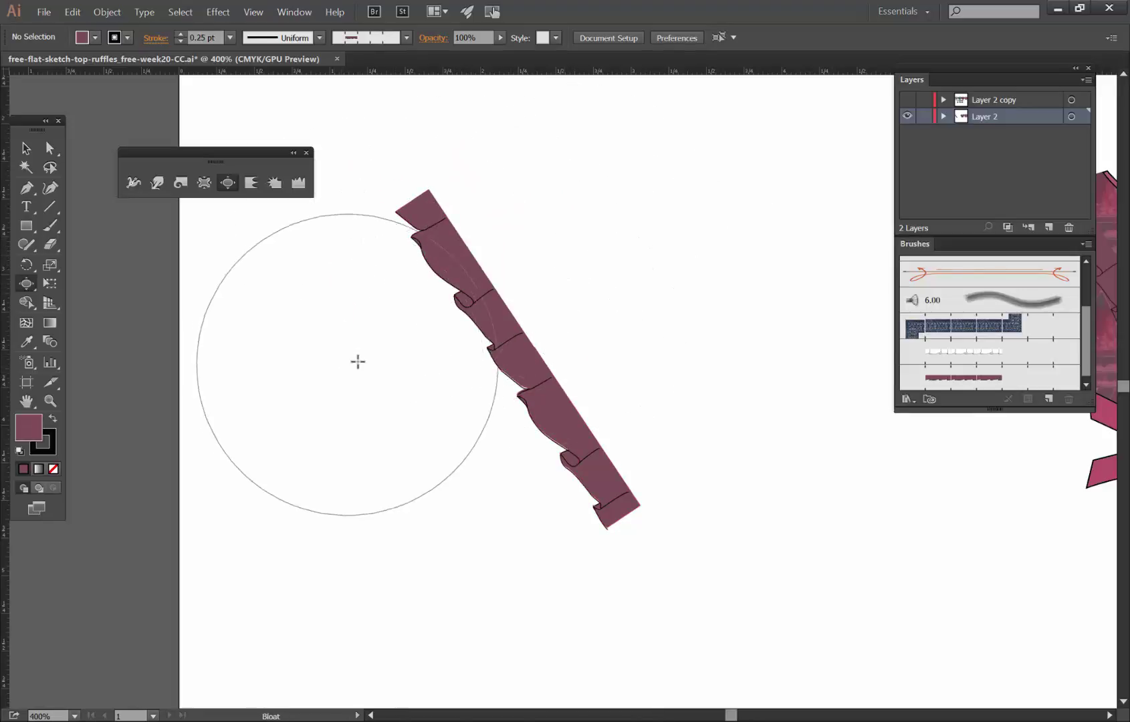
pyautogui.hotkey('ctrl', 'z')
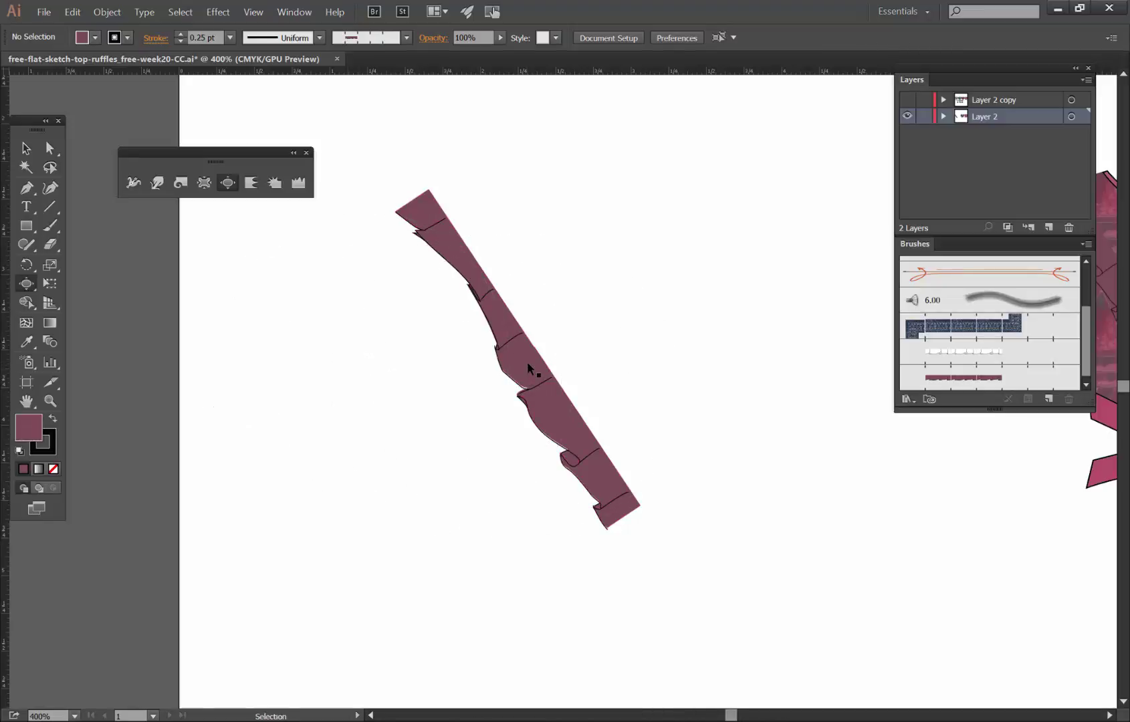
# Set the pucker brush to 0.5 in with intensity 1 and pinch the ruffle's top end
pyautogui.doubleClick(206, 182)
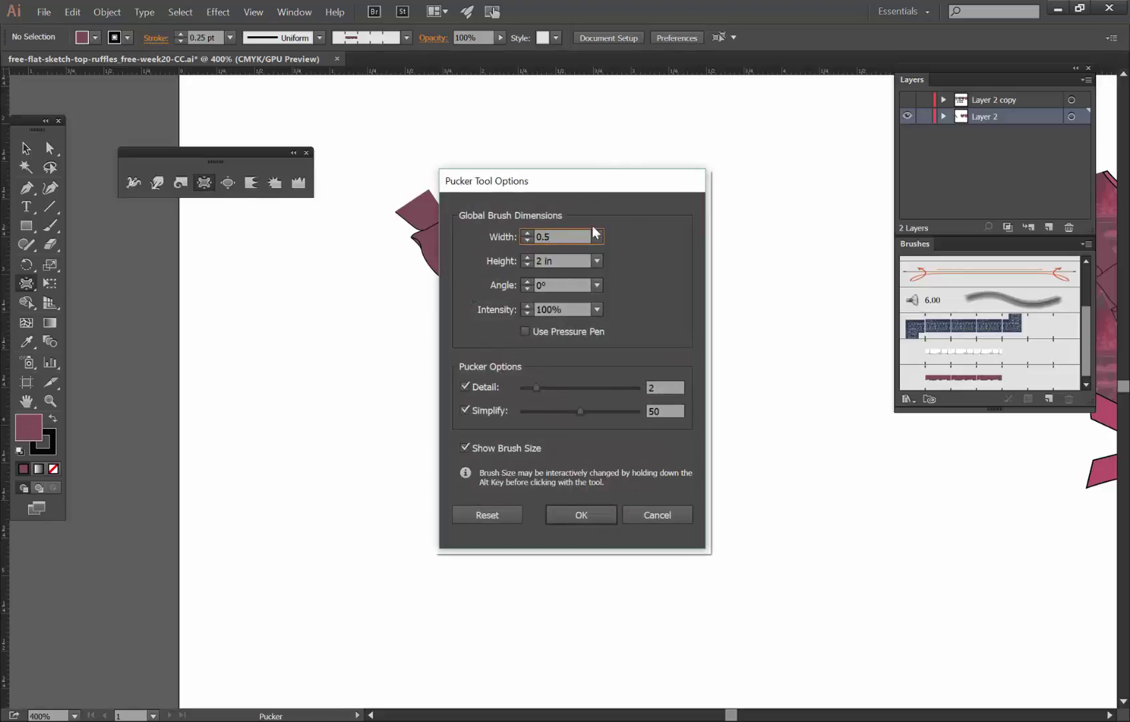
pyautogui.press('Tab')
pyautogui.click(598, 311)
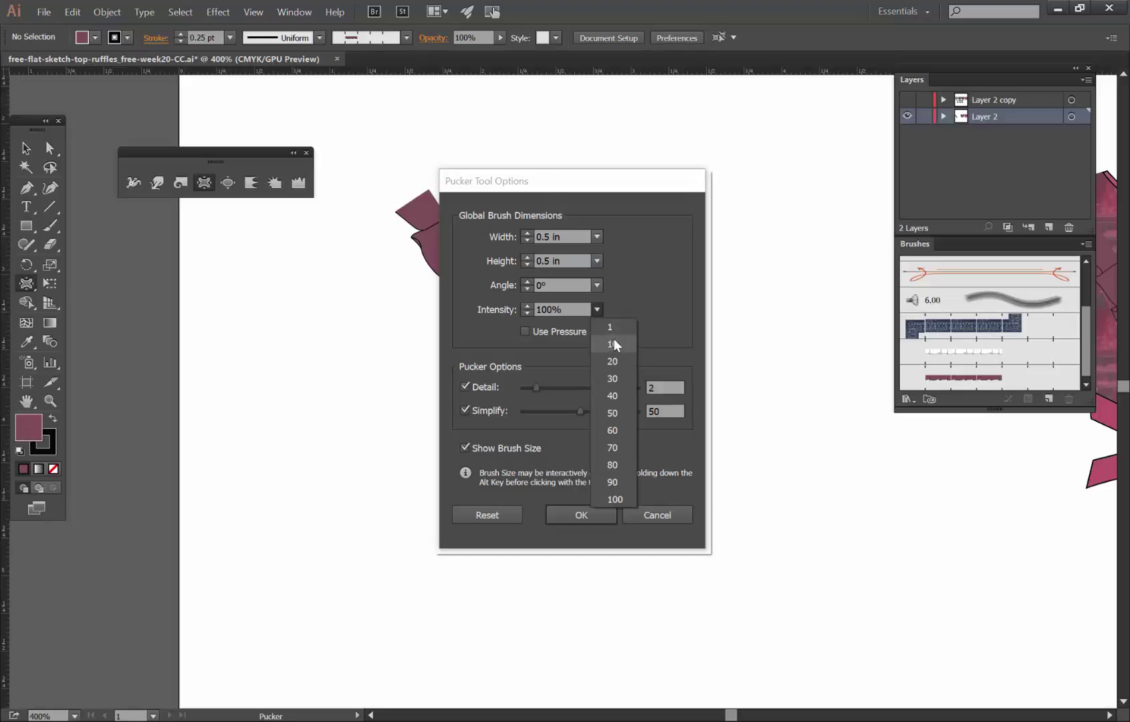
pyautogui.click(610, 327)
pyautogui.press('Return')
pyautogui.moveTo(441, 228)
pyautogui.mouseDown()
pyautogui.moveTo(430, 208)
pyautogui.moveTo(443, 249)
pyautogui.mouseUp()
# Raise the pucker brush intensity to 30%
pyautogui.press('Return')
pyautogui.click(596, 310)
pyautogui.click(624, 378)
pyautogui.click(592, 515)
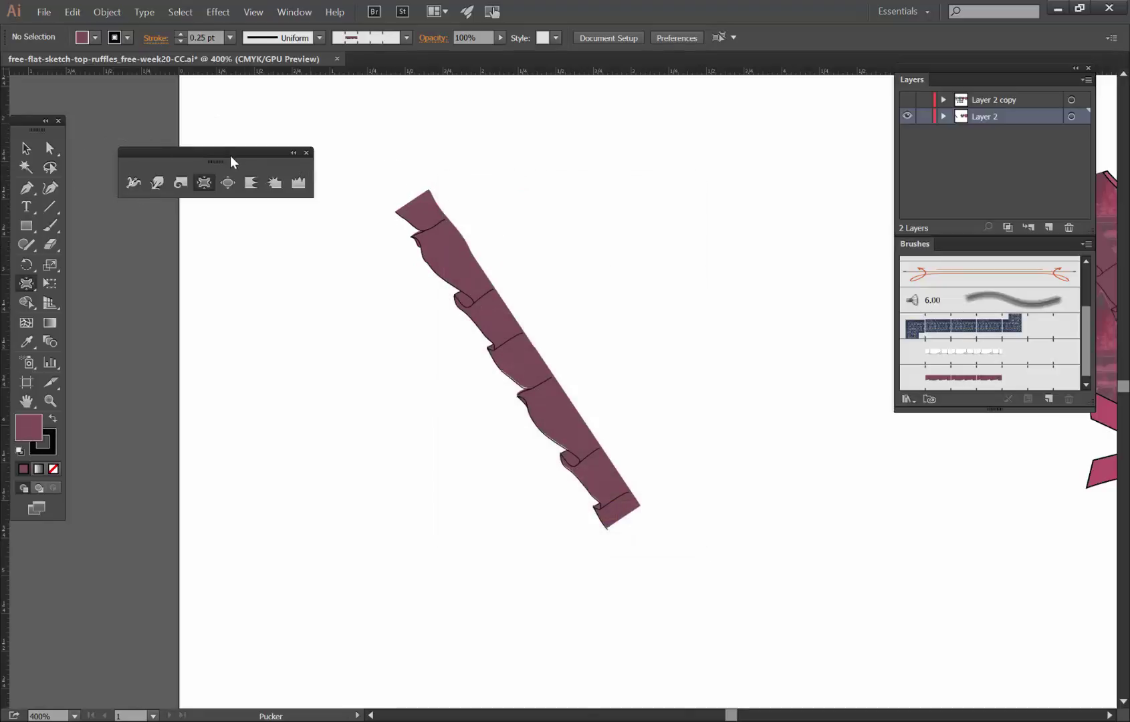
# Lower the pucker brush's Detail to 1 and Simplify to 0.2, then confirm
pyautogui.doubleClick(205, 183)
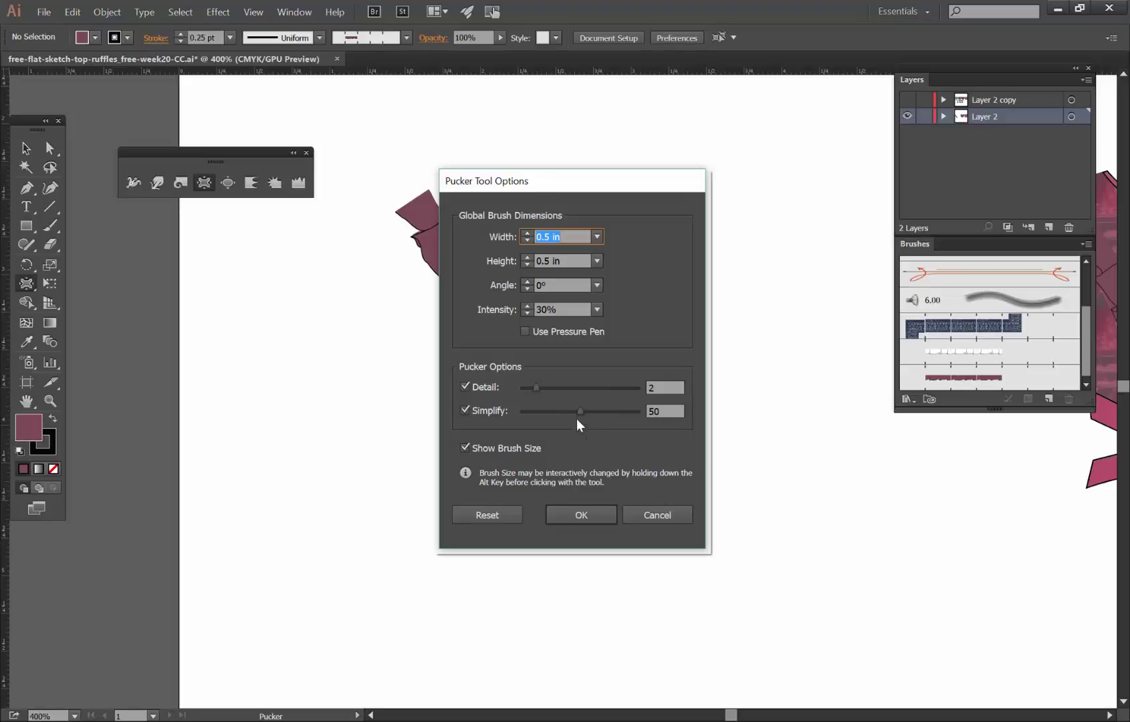
pyautogui.moveTo(577, 412); pyautogui.dragTo(512, 388)
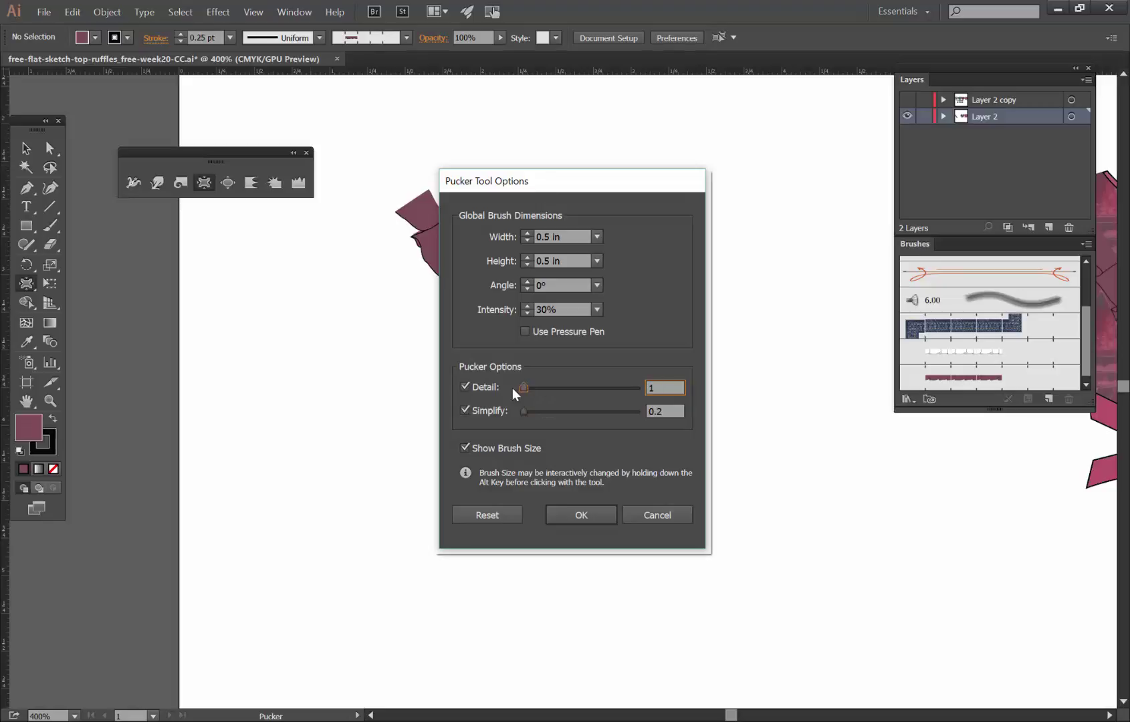
pyautogui.click(587, 516)
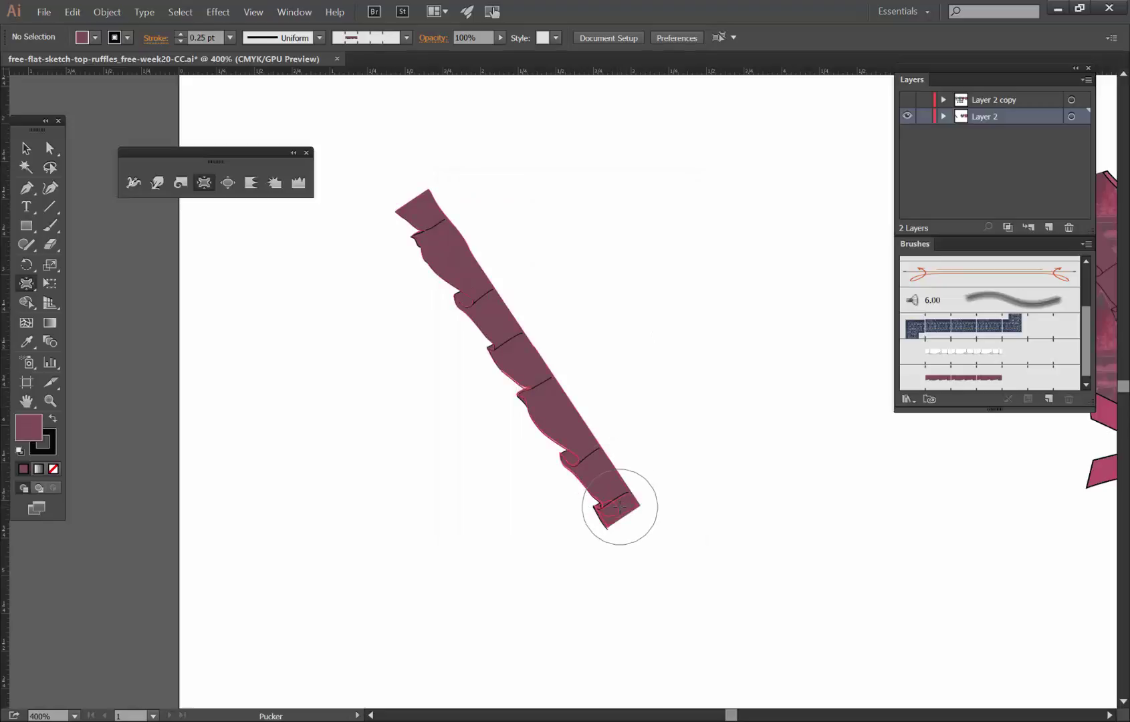
# Pucker the ruffle strip's bottom end into a shorter point, redoing the first attempt
pyautogui.moveTo(618, 507)
pyautogui.mouseDown()
pyautogui.moveTo(601, 457)
pyautogui.moveTo(567, 423)
pyautogui.mouseUp()
pyautogui.press('ctrl')
pyautogui.hotkey('ctrl', 'z')
pyautogui.hotkey('ctrl', 'z')
pyautogui.hotkey('ctrl', 'z')
pyautogui.hotkey('ctrl', 'z')
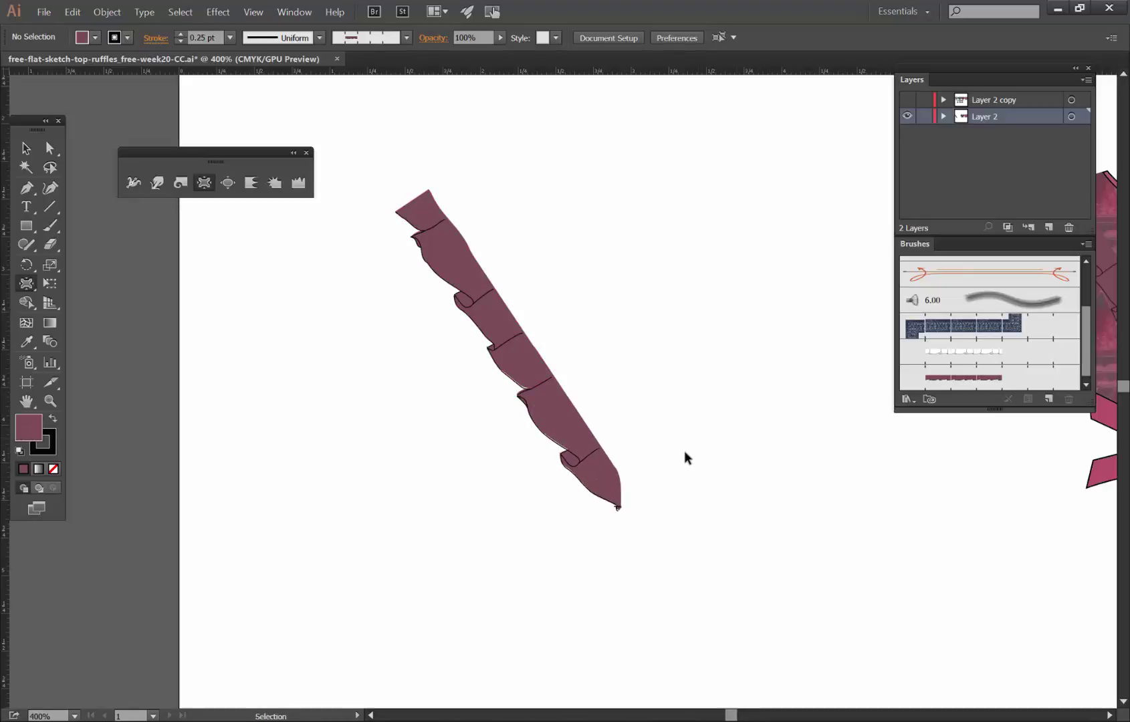
pyautogui.moveTo(624, 499)
pyautogui.mouseDown()
pyautogui.moveTo(612, 476)
pyautogui.moveTo(631, 514)
pyautogui.moveTo(573, 454)
pyautogui.moveTo(580, 440)
pyautogui.mouseUp()
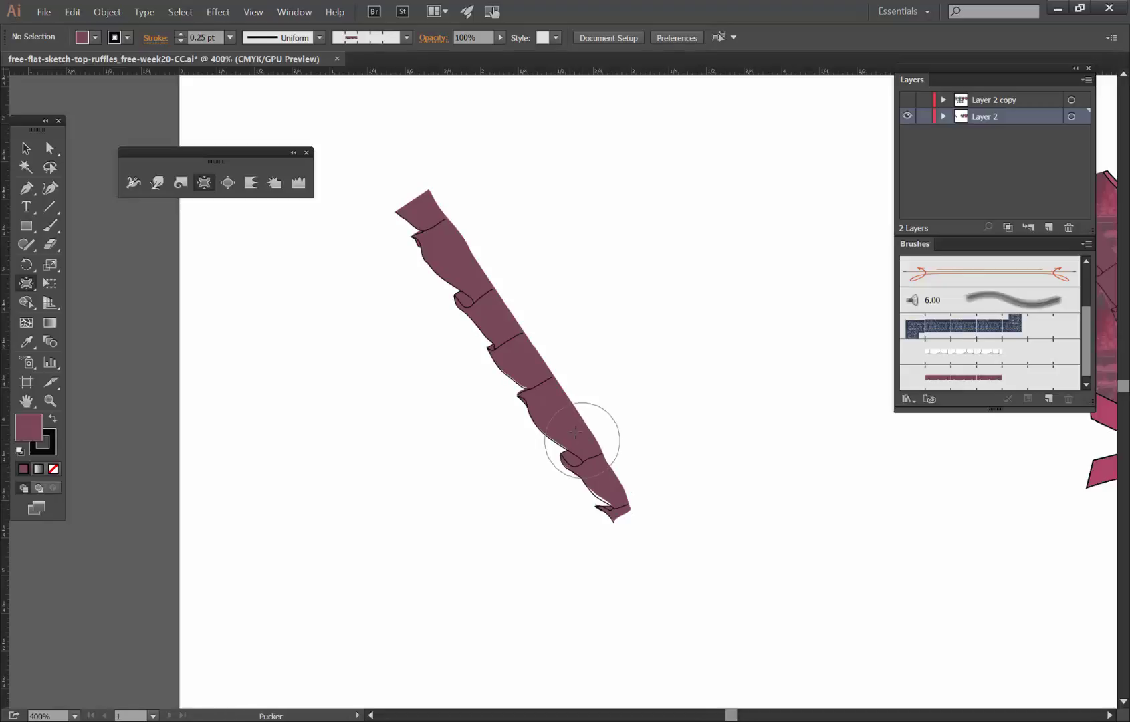
# Bloat the ruffle's middle and upper segments outward, then undo the upper bulge
pyautogui.click(223, 189)
pyautogui.moveTo(527, 333)
pyautogui.mouseDown()
pyautogui.moveTo(470, 282)
pyautogui.moveTo(432, 215)
pyautogui.mouseUp()
pyautogui.hotkey('ctrl', 'z')
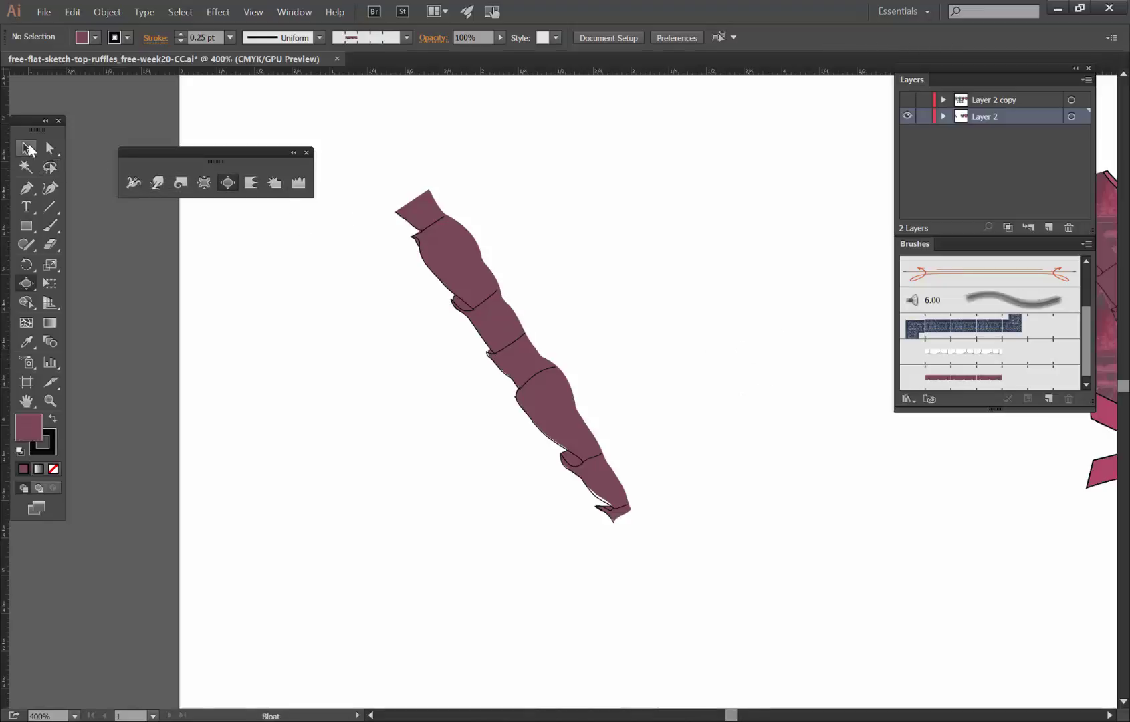
# Deselect the ruffle, zoom out to 300% and pan the shirt artwork into view
pyautogui.click(26, 149)
pyautogui.click(451, 275)
pyautogui.click(600, 300)
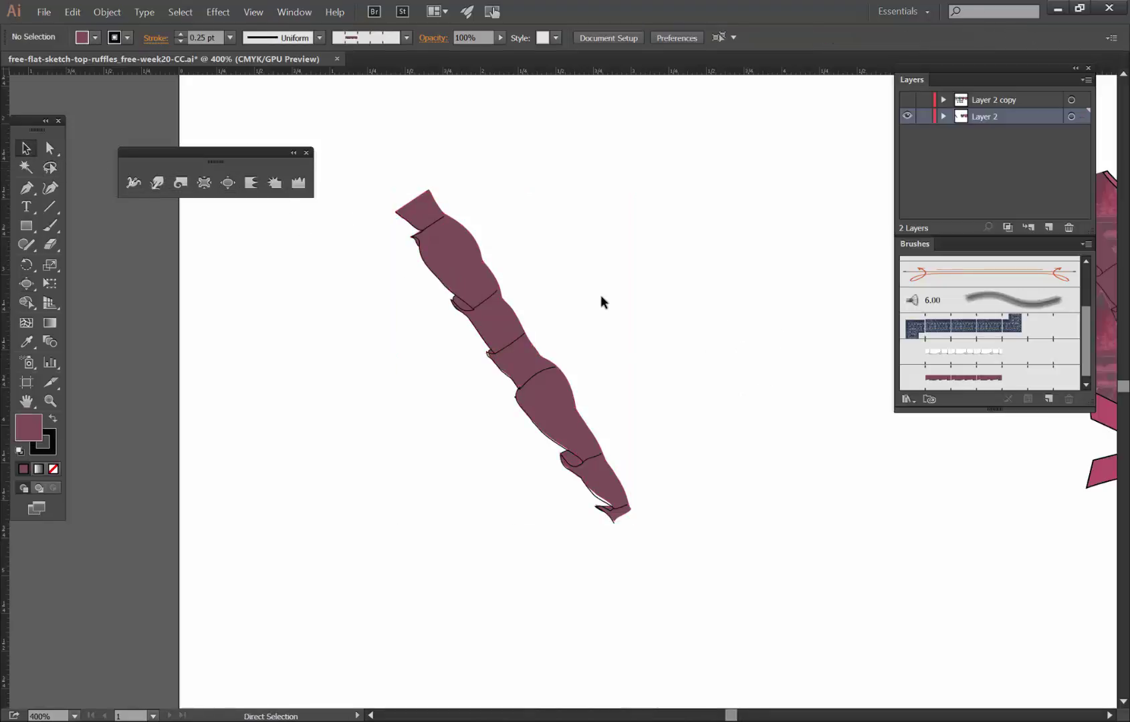
pyautogui.hotkey('ctrl', '-')
pyautogui.moveTo(600, 300); pyautogui.dragTo(329, 339)
pyautogui.click(652, 327)
# Hide Layer 2, show Layer 2 copy, and select the pink shirt's clip group
pyautogui.click(907, 116)
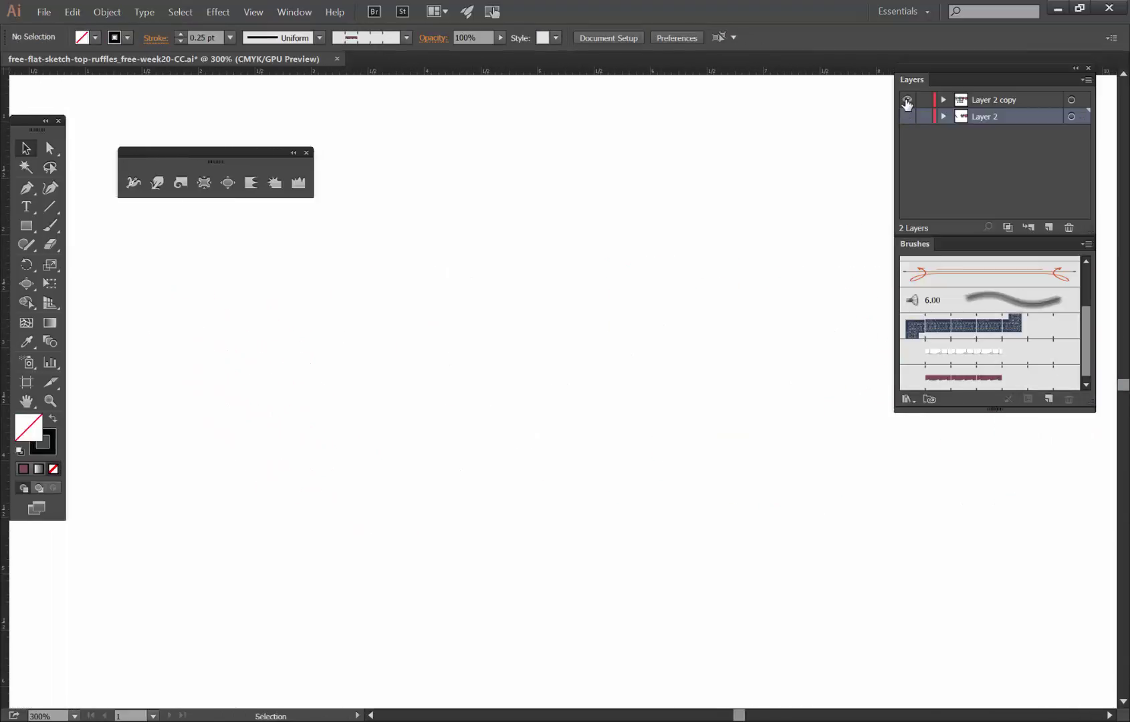
pyautogui.click(907, 100)
pyautogui.click(664, 331)
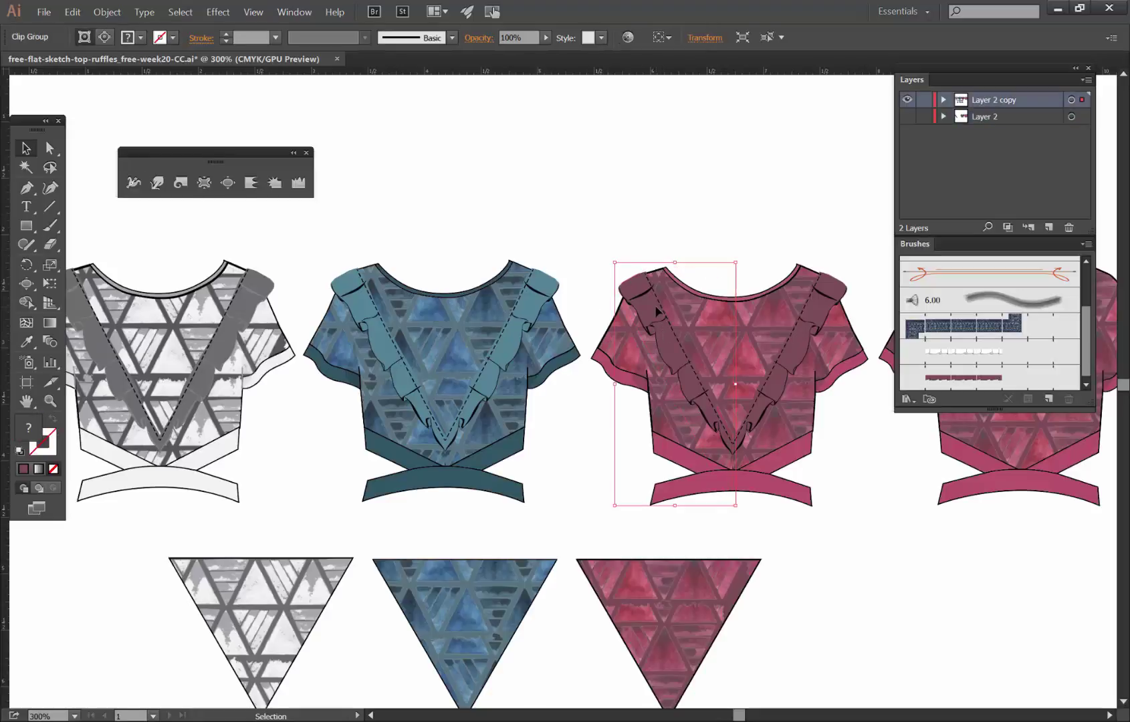
# Reflect a vertical copy of the pink top's left ruffle and move it onto the right shoulder
pyautogui.doubleClick(658, 311)
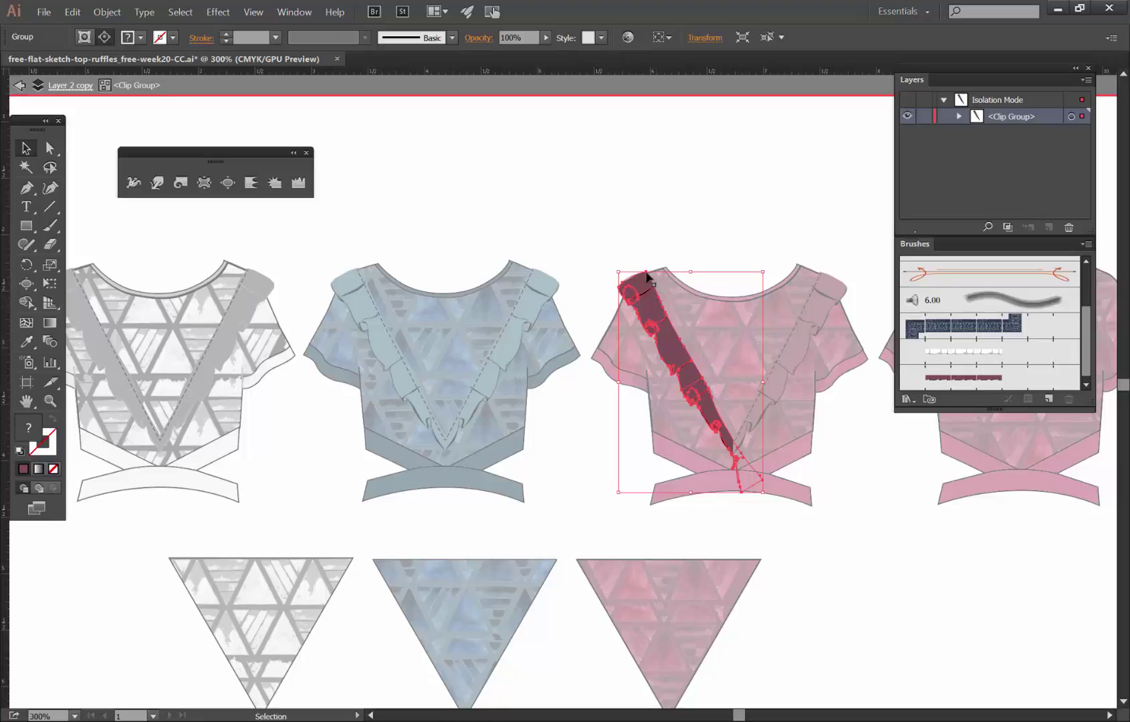
pyautogui.press('Escape')
pyautogui.rightClick(641, 295)
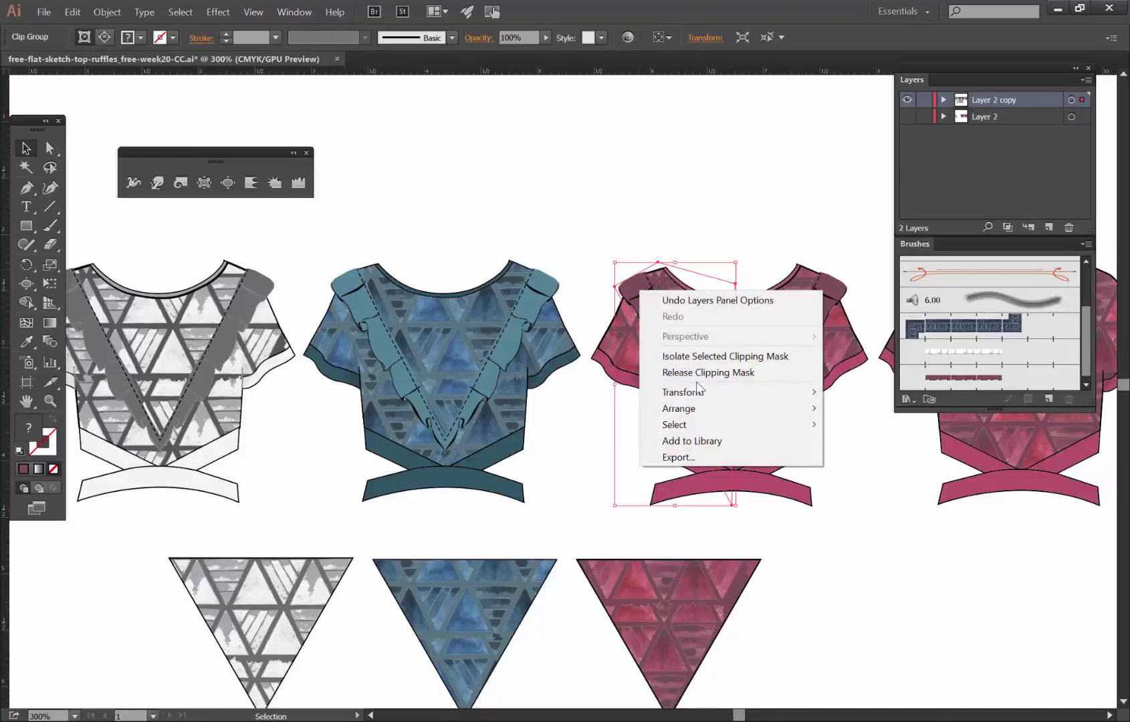
pyautogui.moveTo(694, 388)
pyautogui.click(447, 445)
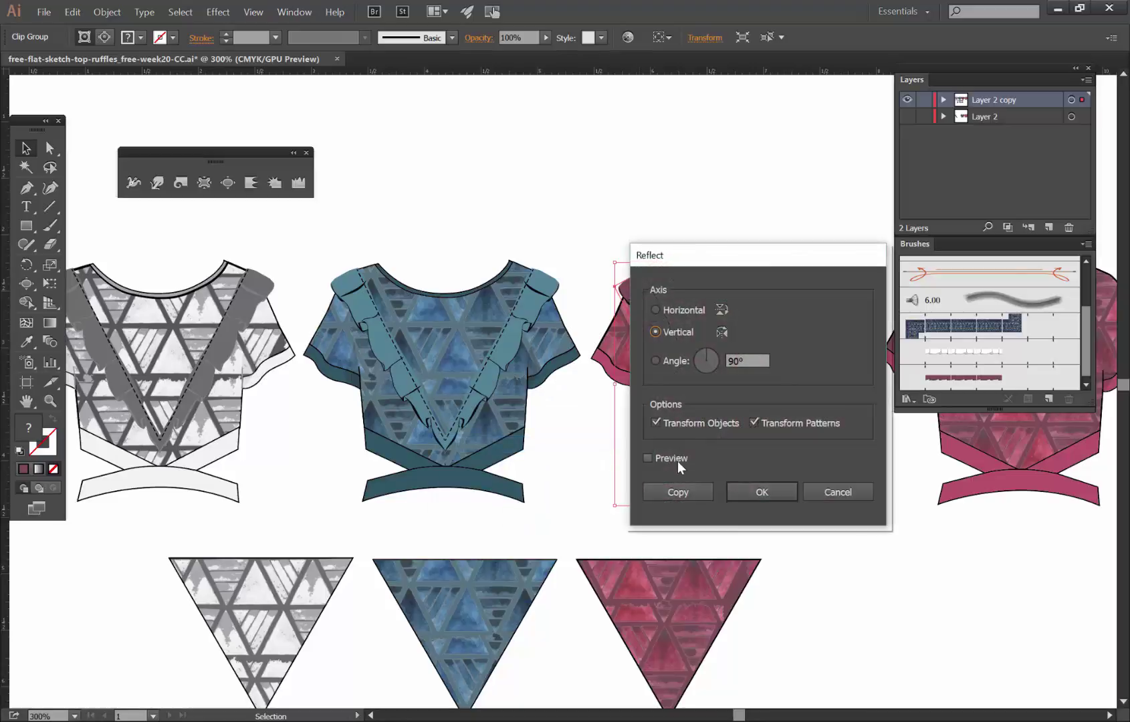
pyautogui.click(678, 463)
pyautogui.click(688, 490)
pyautogui.moveTo(804, 309); pyautogui.dragTo(799, 321)
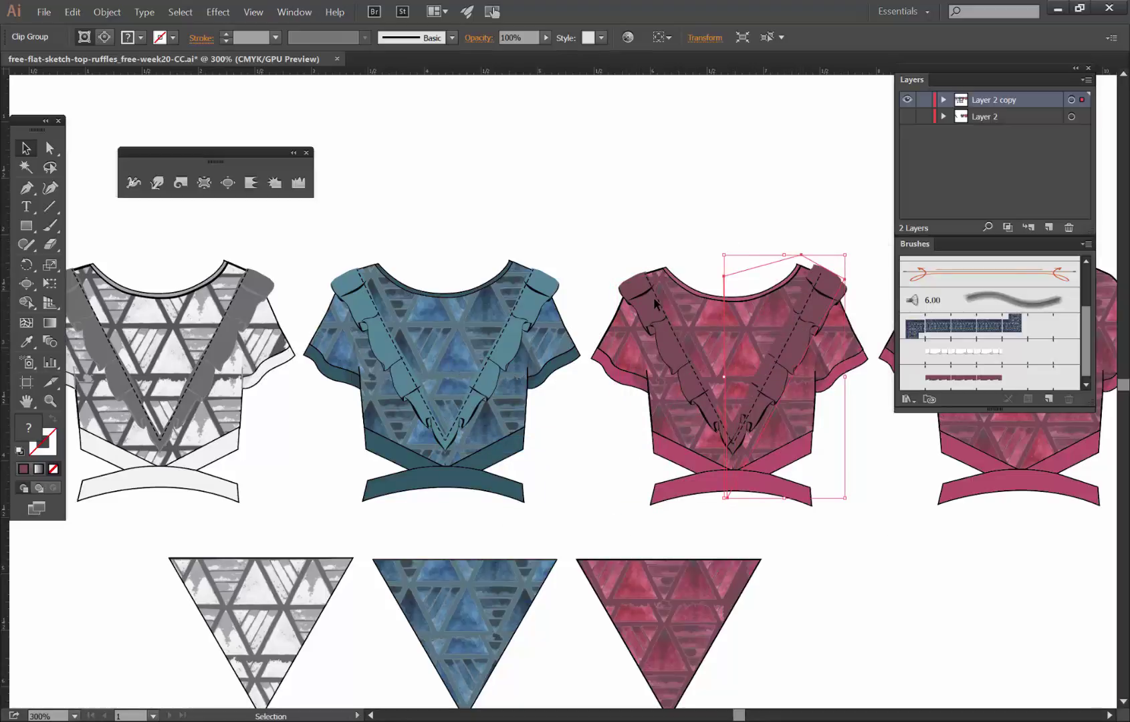